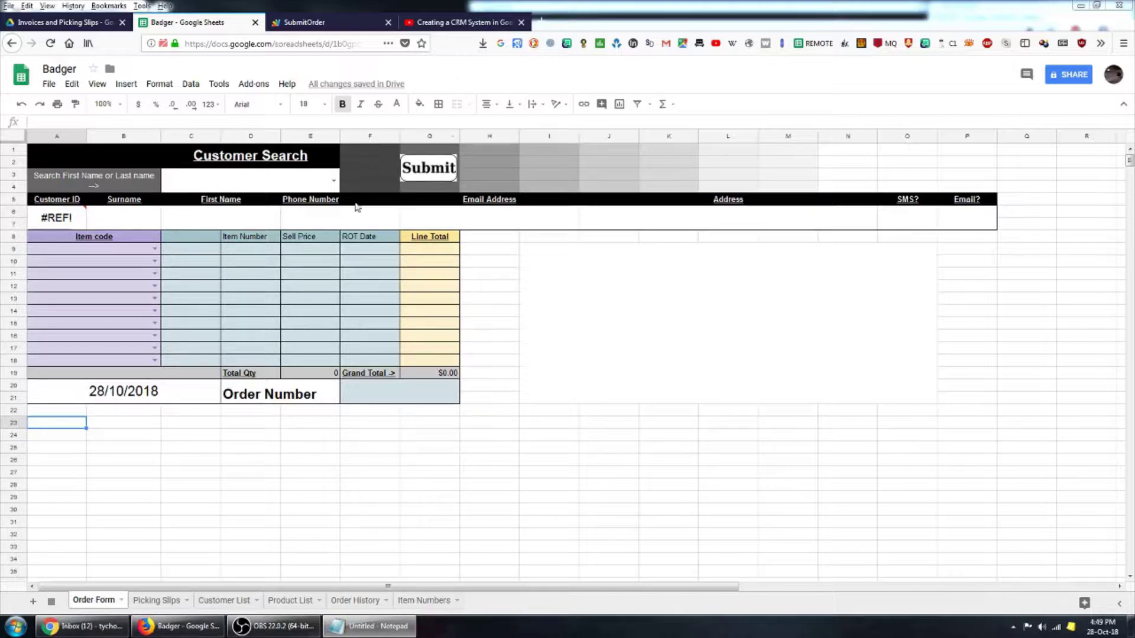
- Scroll through the Picking Slips sheet's slip and tax invoice, then switch to the Customer List sheet
click(142, 601)
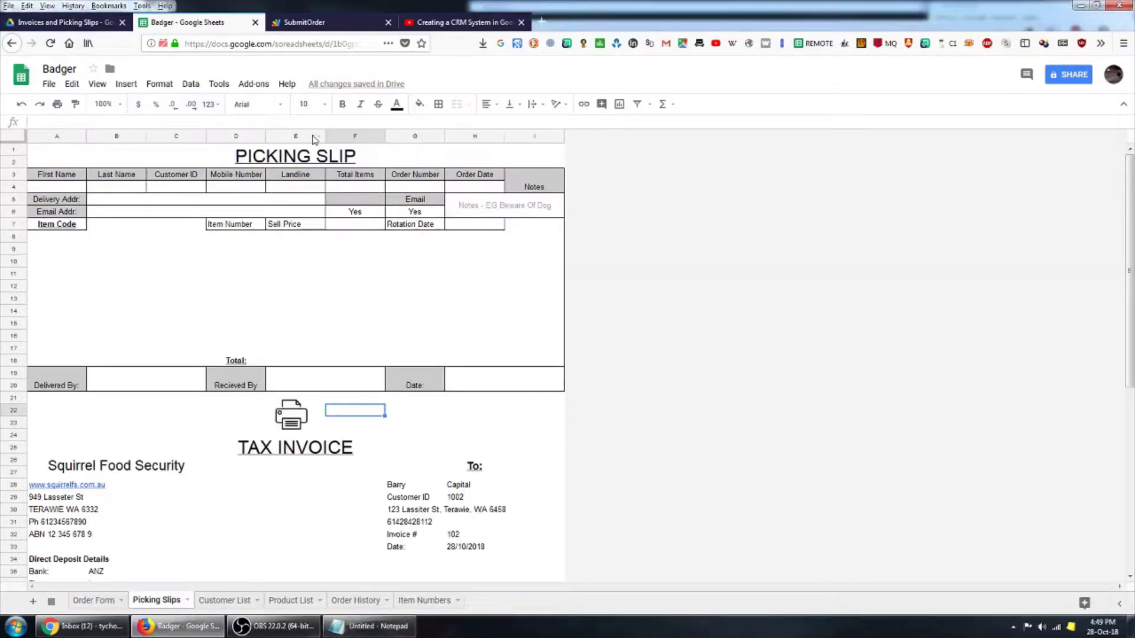
click(524, 424)
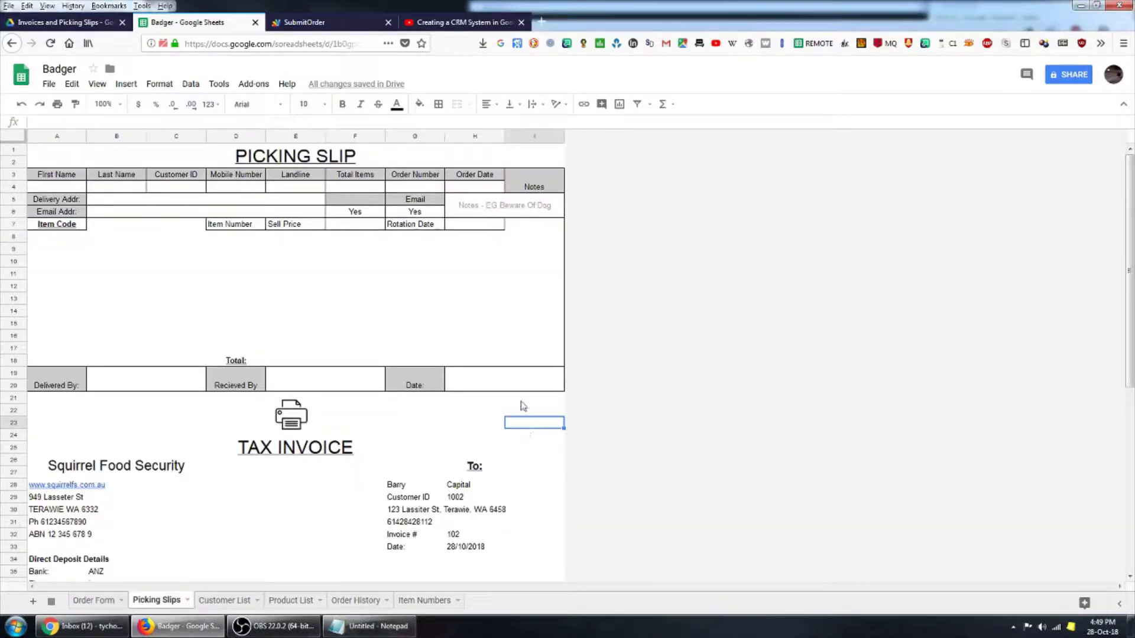
scroll(355, 459, down, 4)
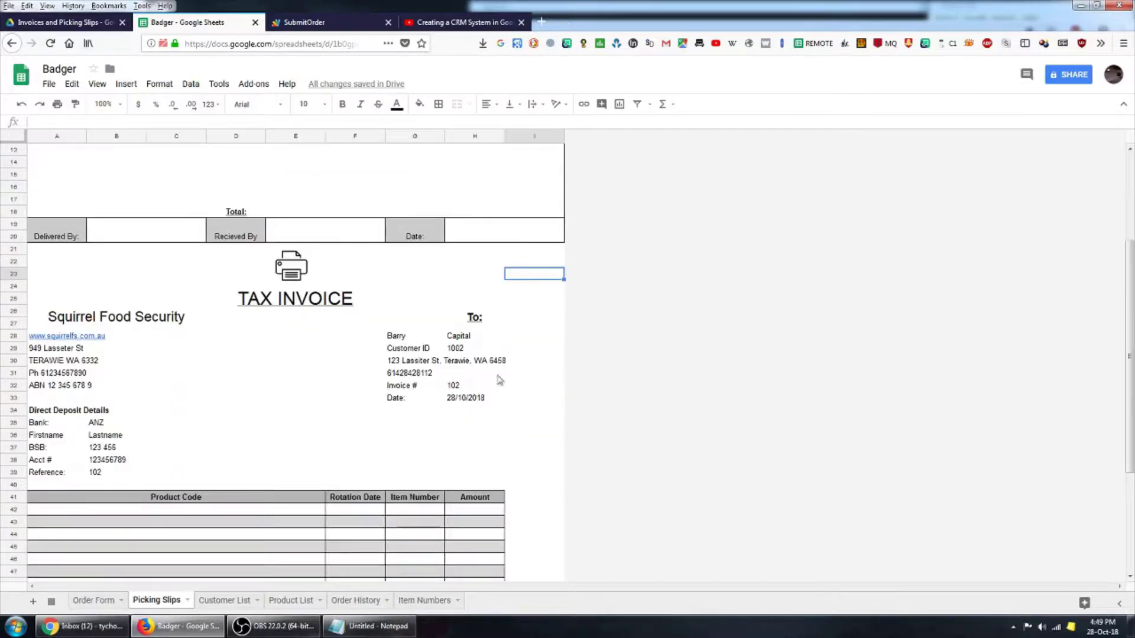
scroll(355, 486, down, 4)
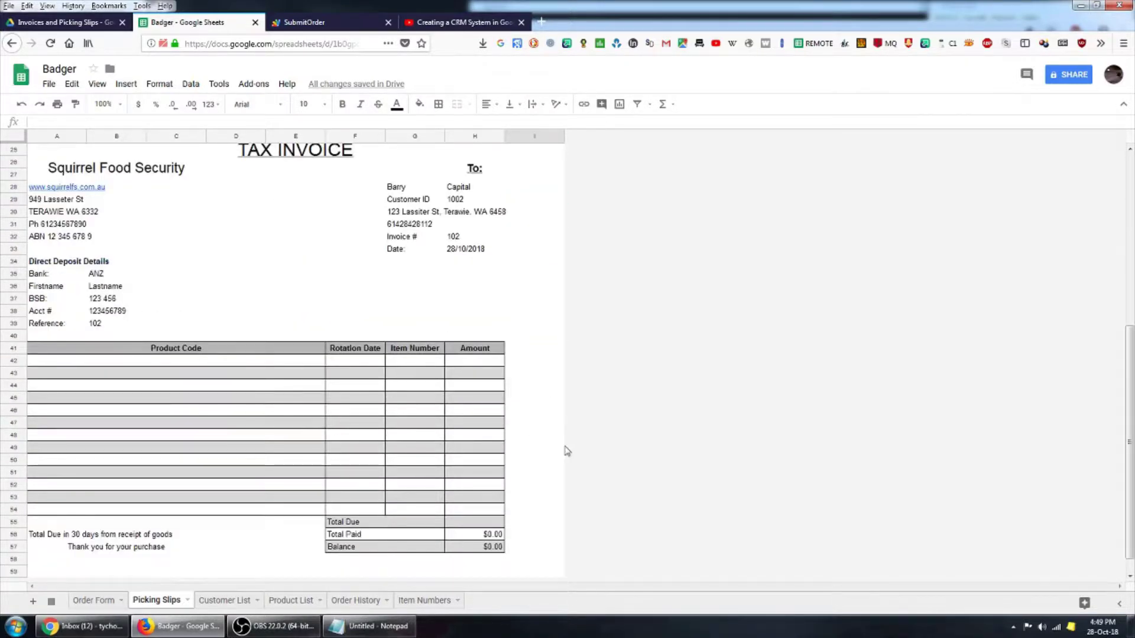
scroll(539, 397, up, 4)
scroll(535, 423, up, 4)
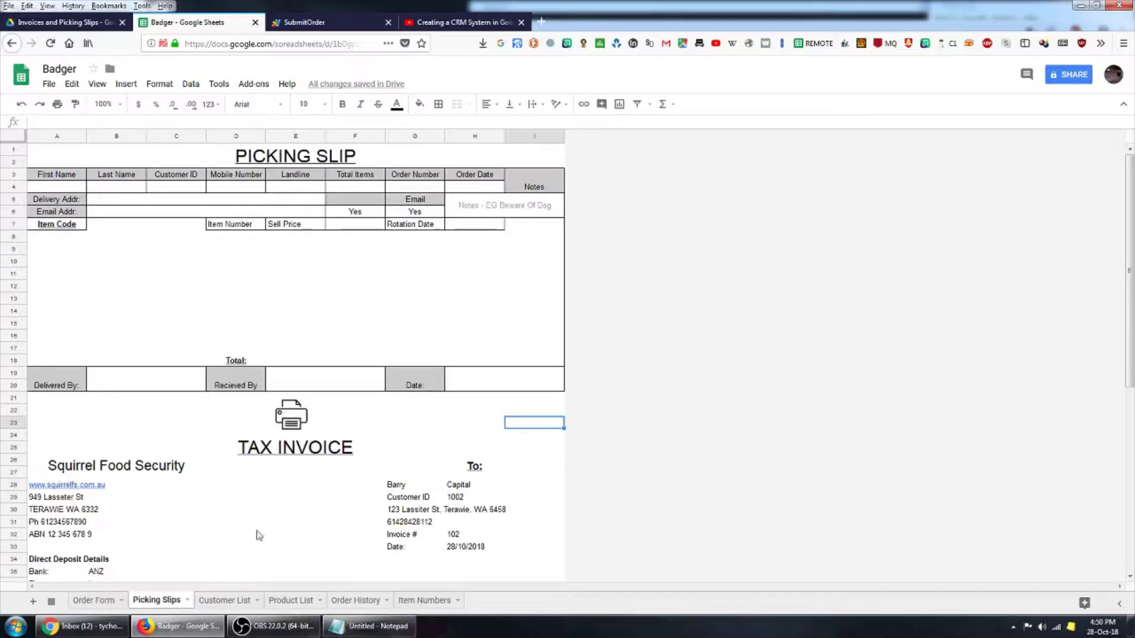
click(222, 601)
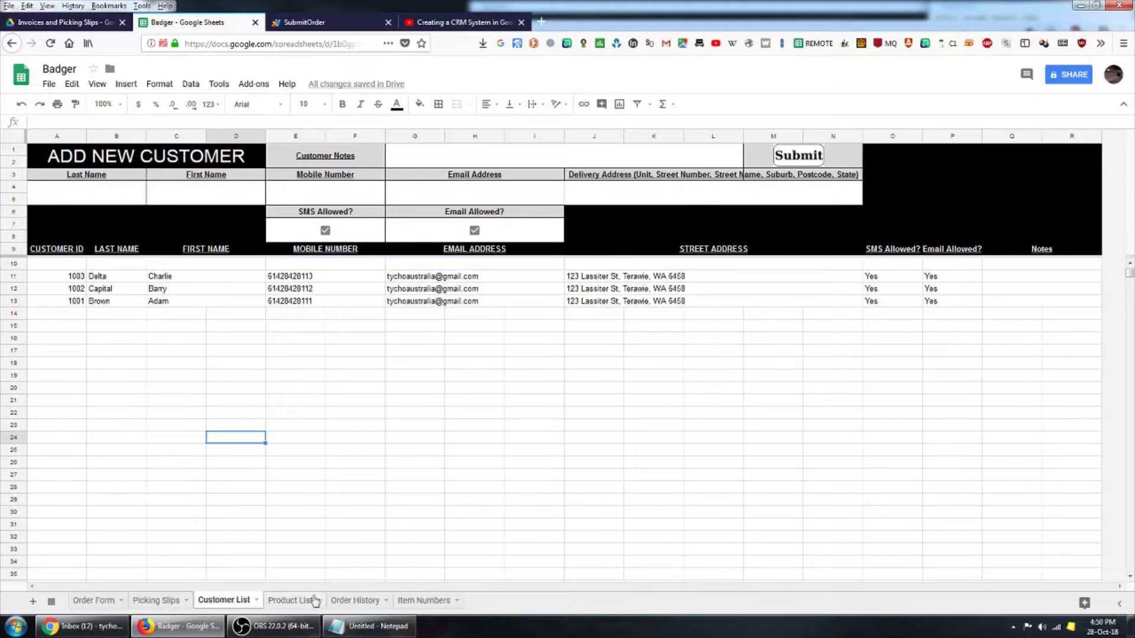
- Browse the Product List sheet, selecting several item codes including D7A2
click(291, 607)
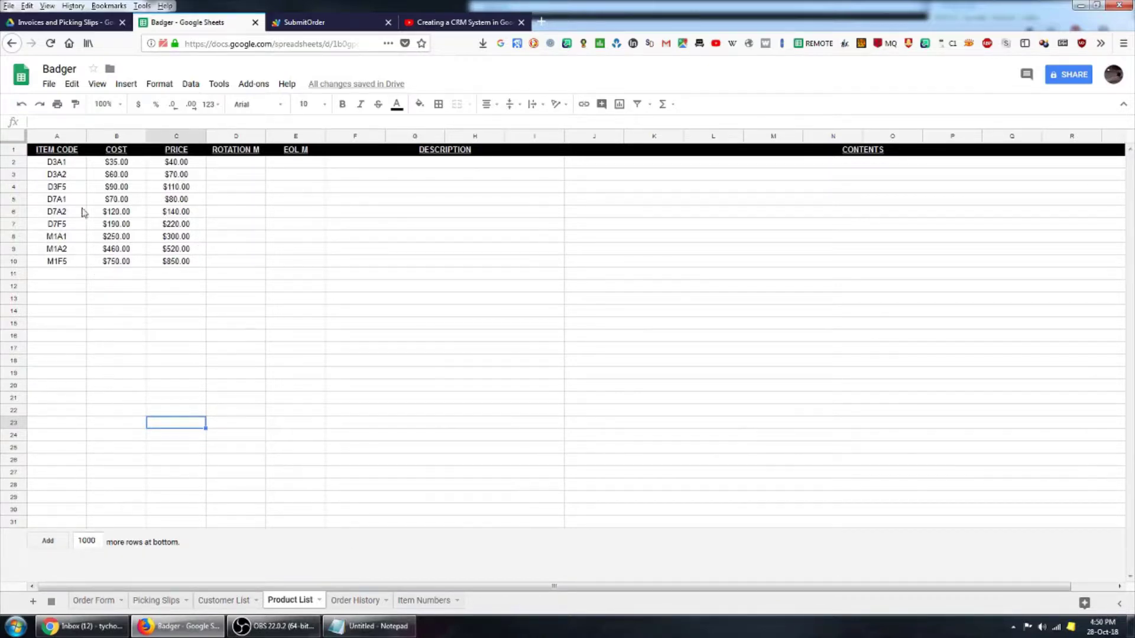
click(65, 167)
click(52, 236)
click(52, 214)
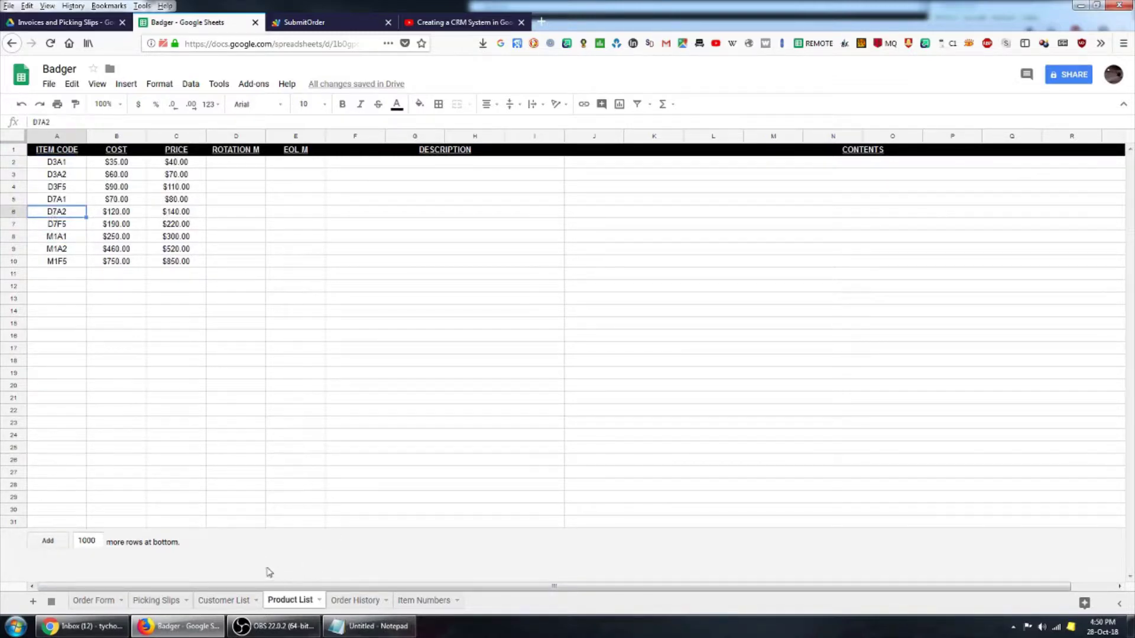
- View the Order History sheet, then move on to the Item Numbers sheet
click(356, 601)
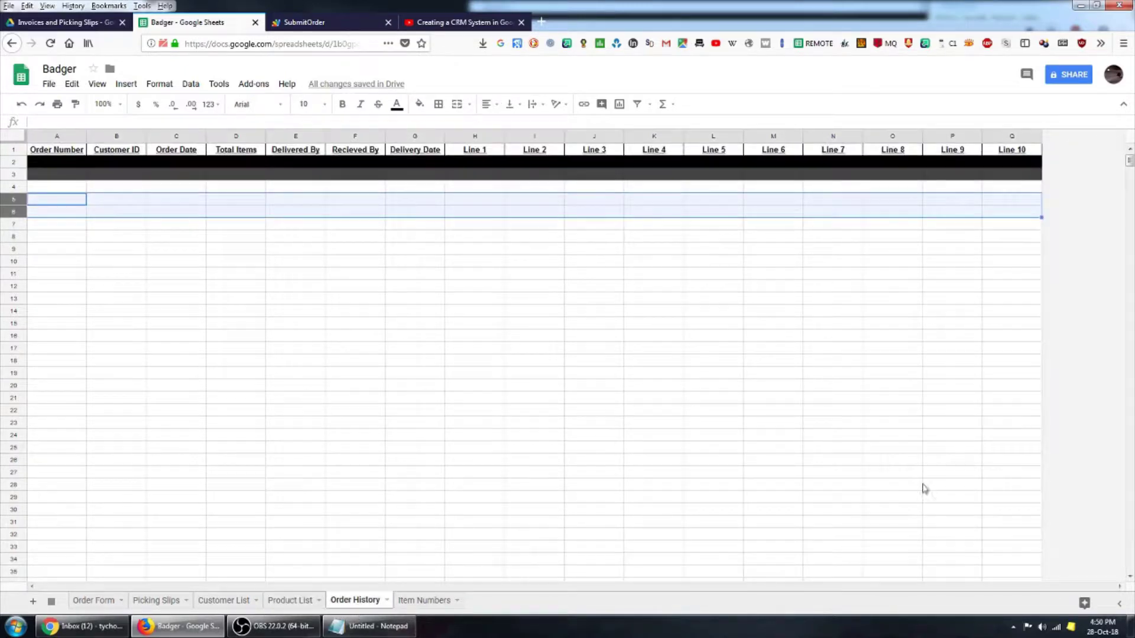
click(159, 264)
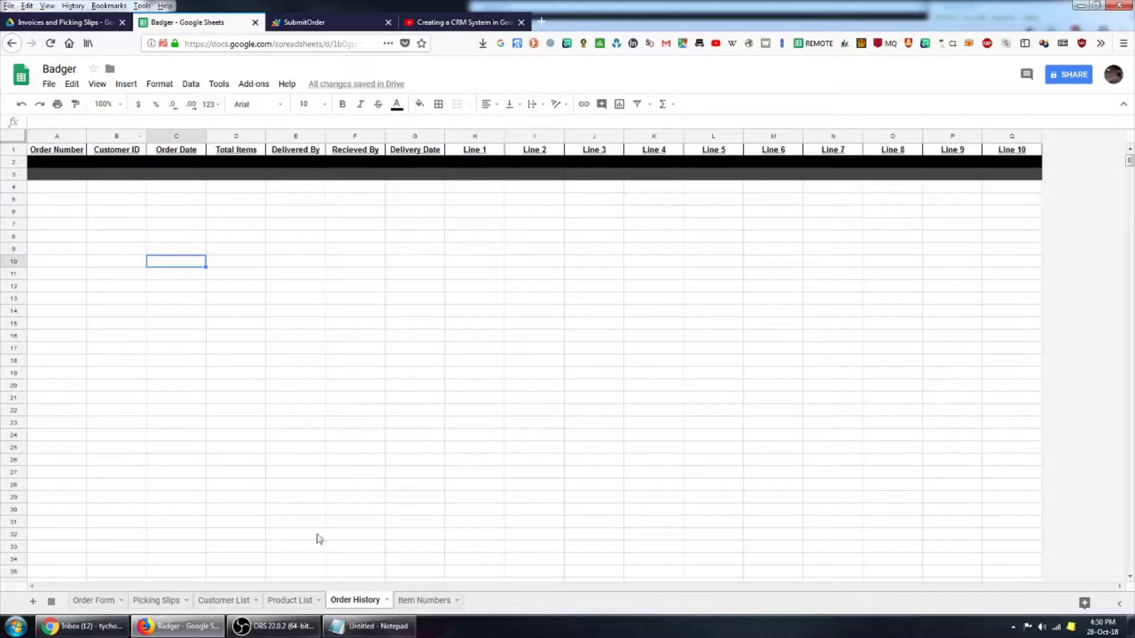
click(424, 601)
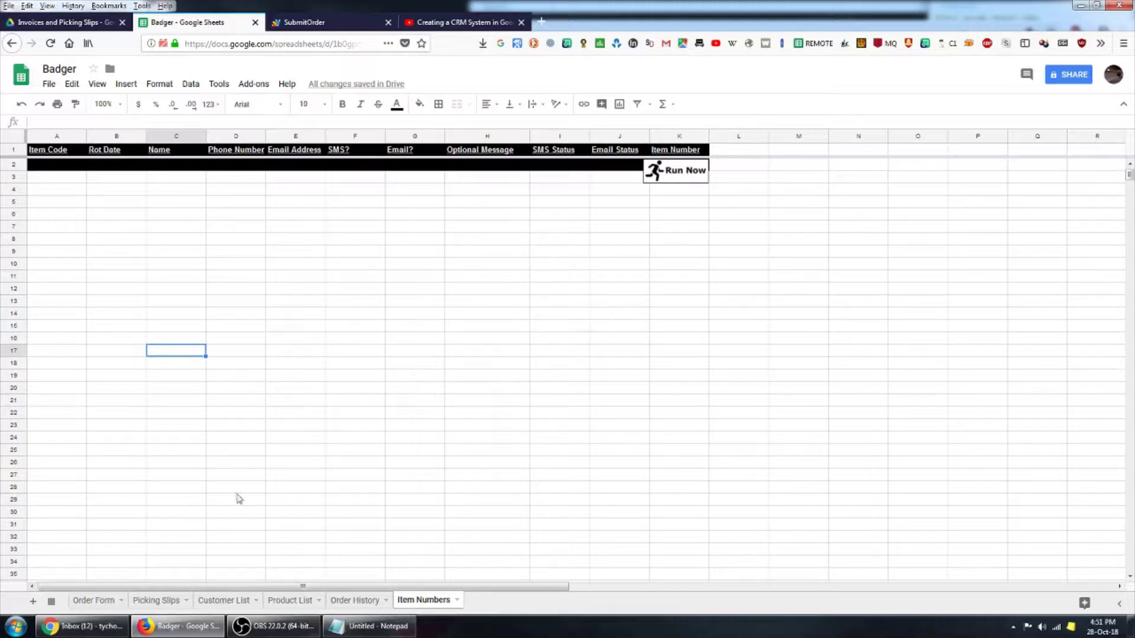
- On the Order Form, pick the customer's mobile number from the Customer Search dropdown in C3
click(92, 600)
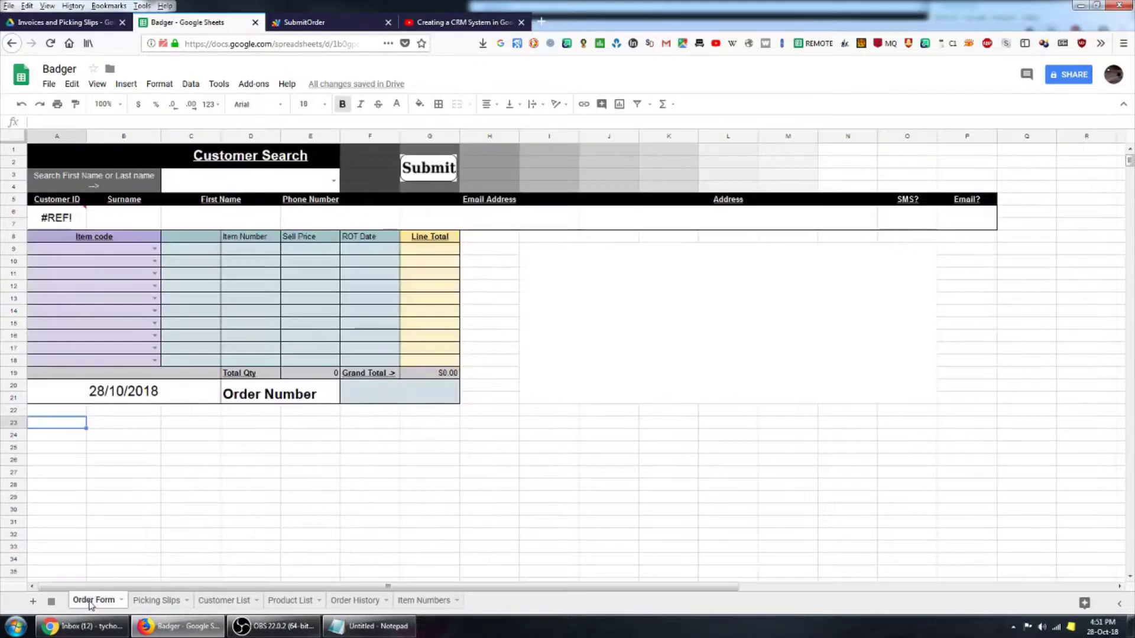
click(334, 182)
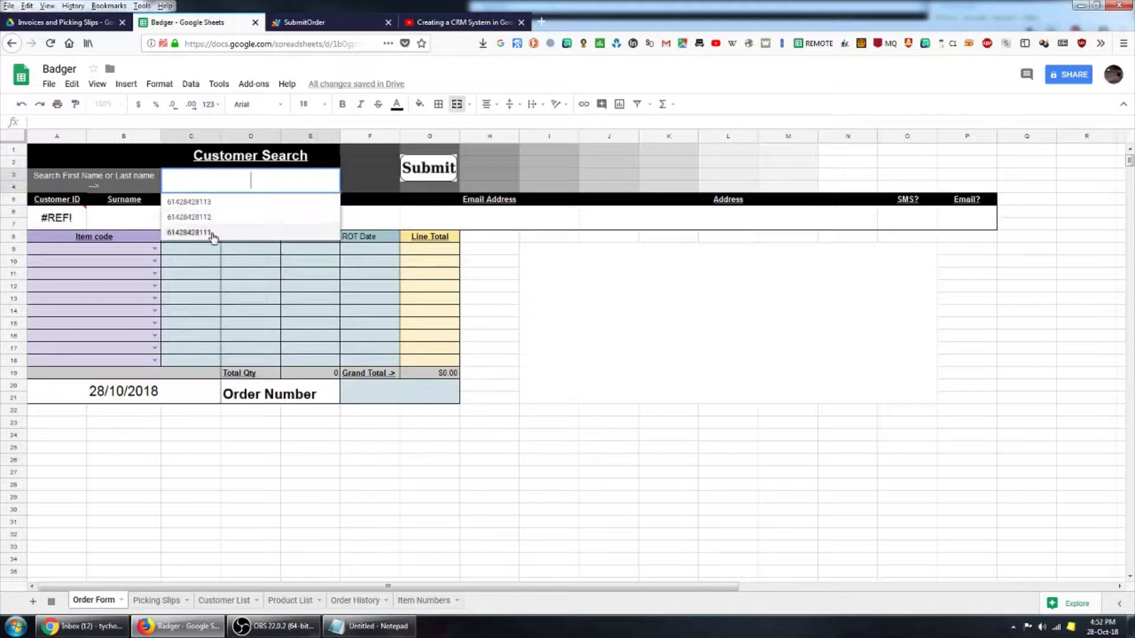
click(195, 203)
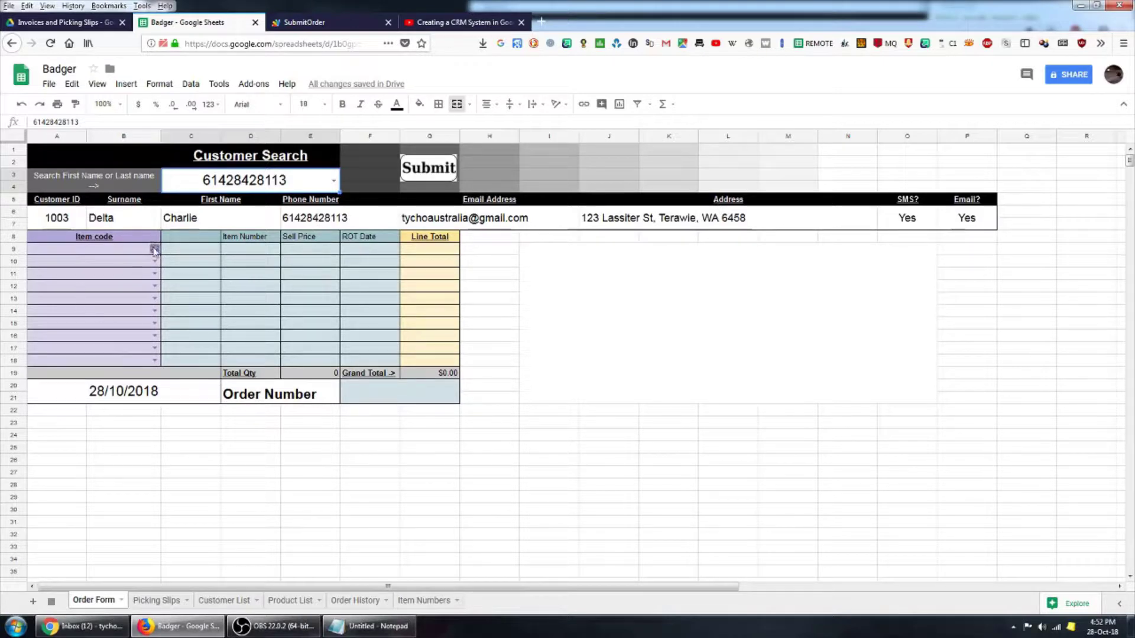
- Choose item codes D3F5, D7A1, D7A1 and M1A1 for order lines A9–A12
click(154, 249)
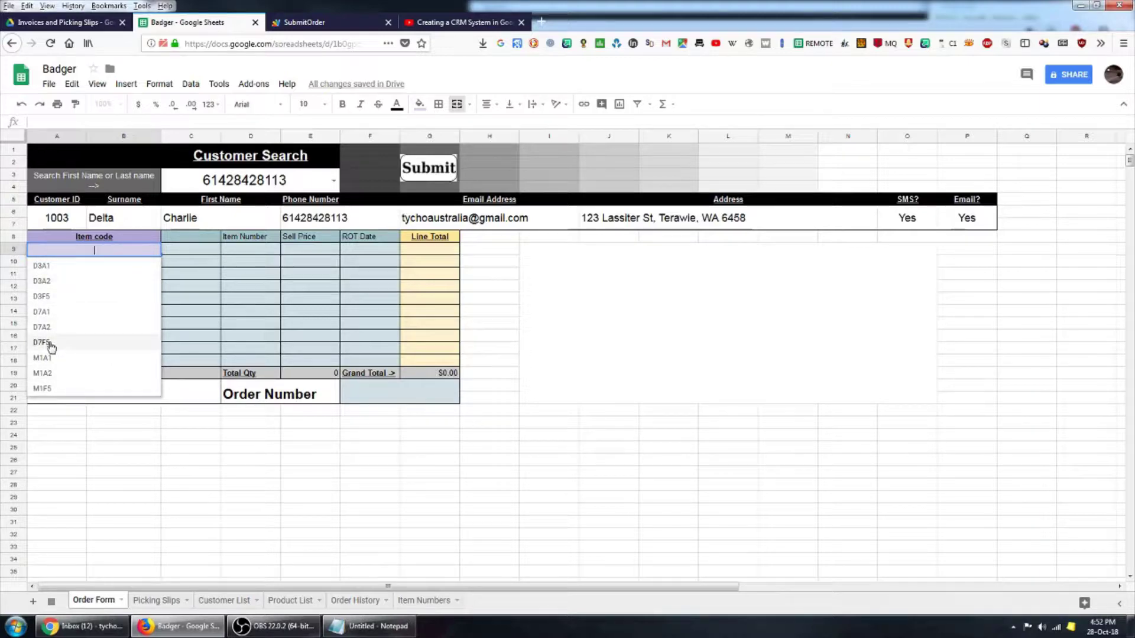
click(70, 297)
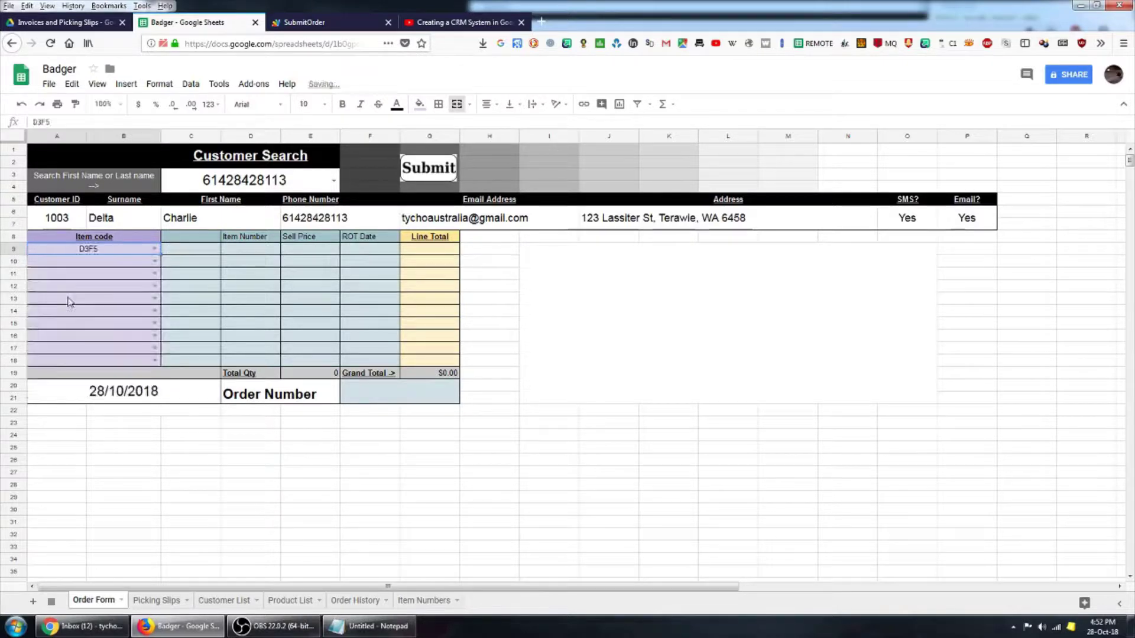
click(154, 261)
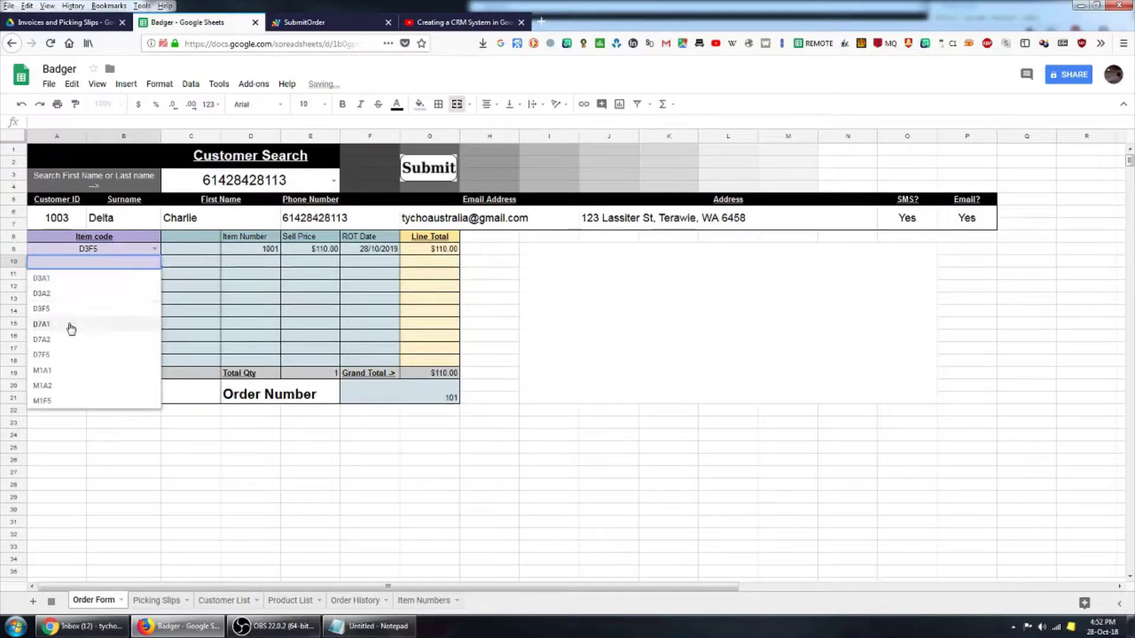
click(70, 326)
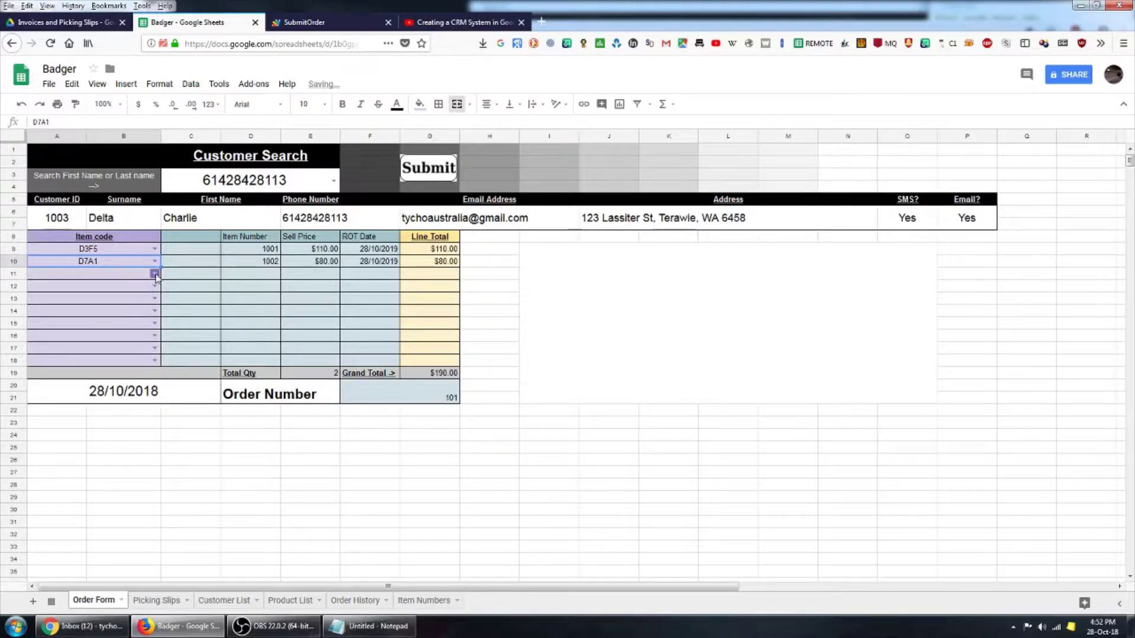
click(155, 275)
click(71, 338)
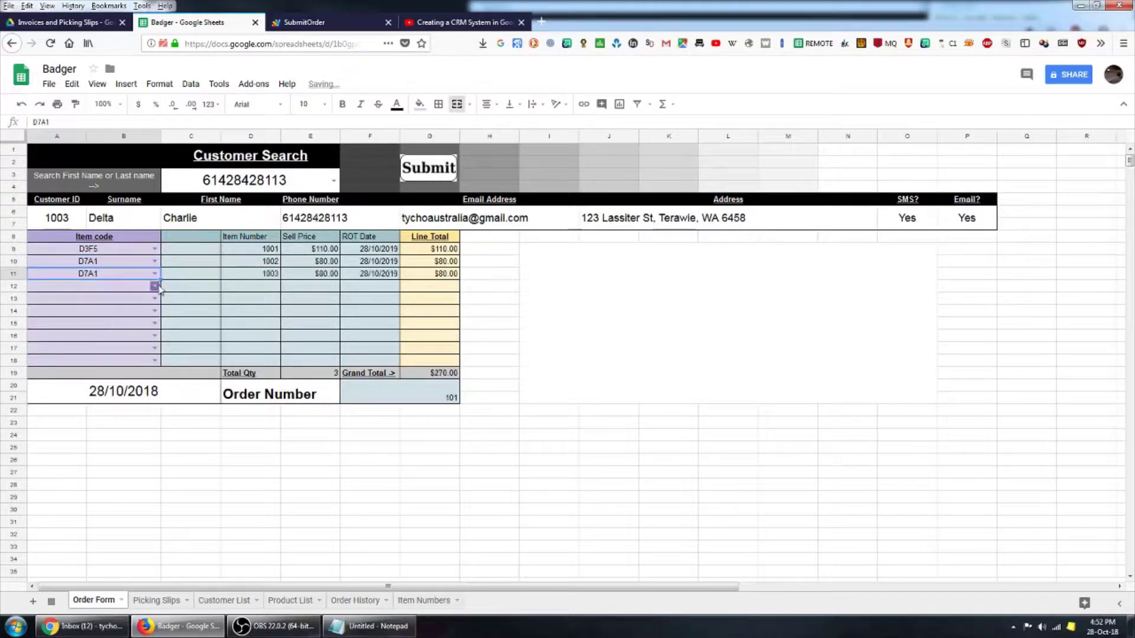
click(155, 286)
click(44, 393)
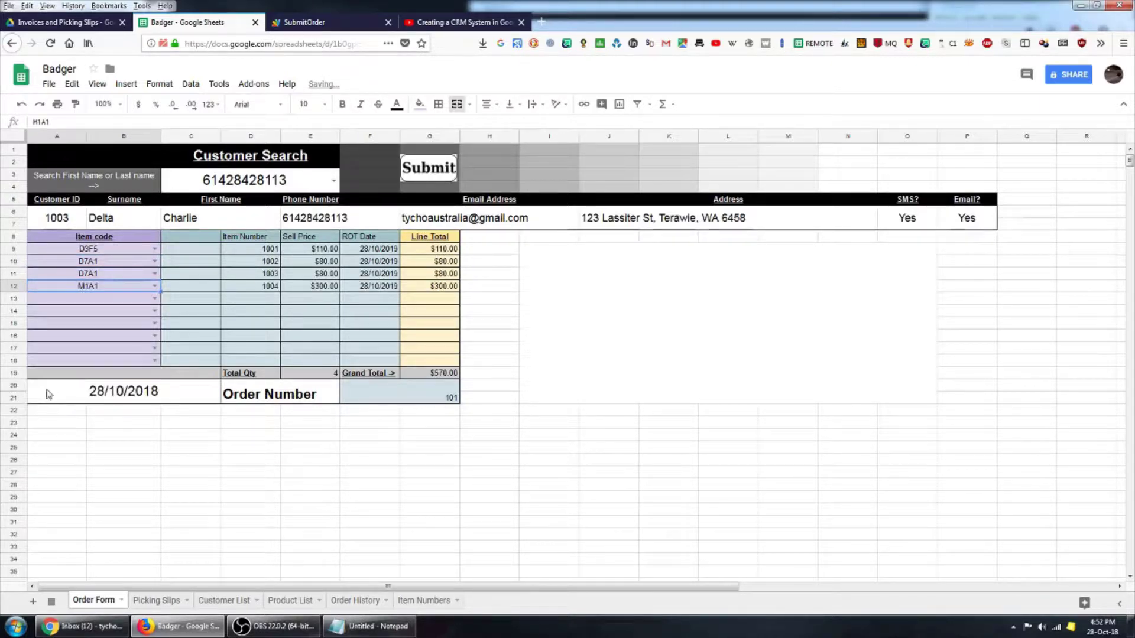
- Inspect the item number formula in D9 and the order number formula
click(265, 249)
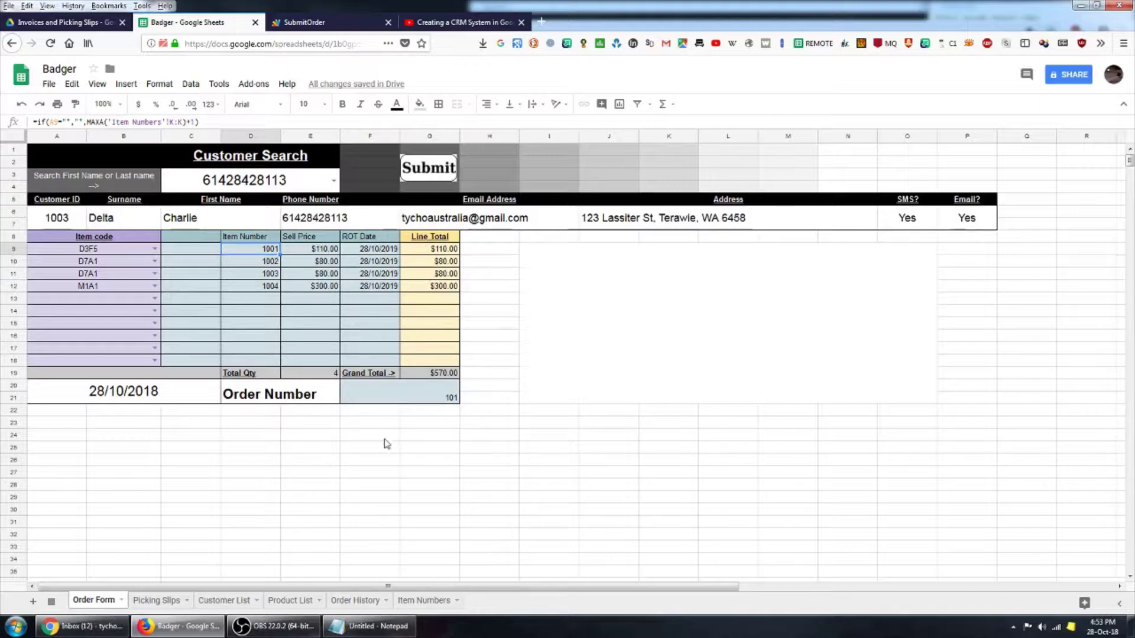
click(412, 390)
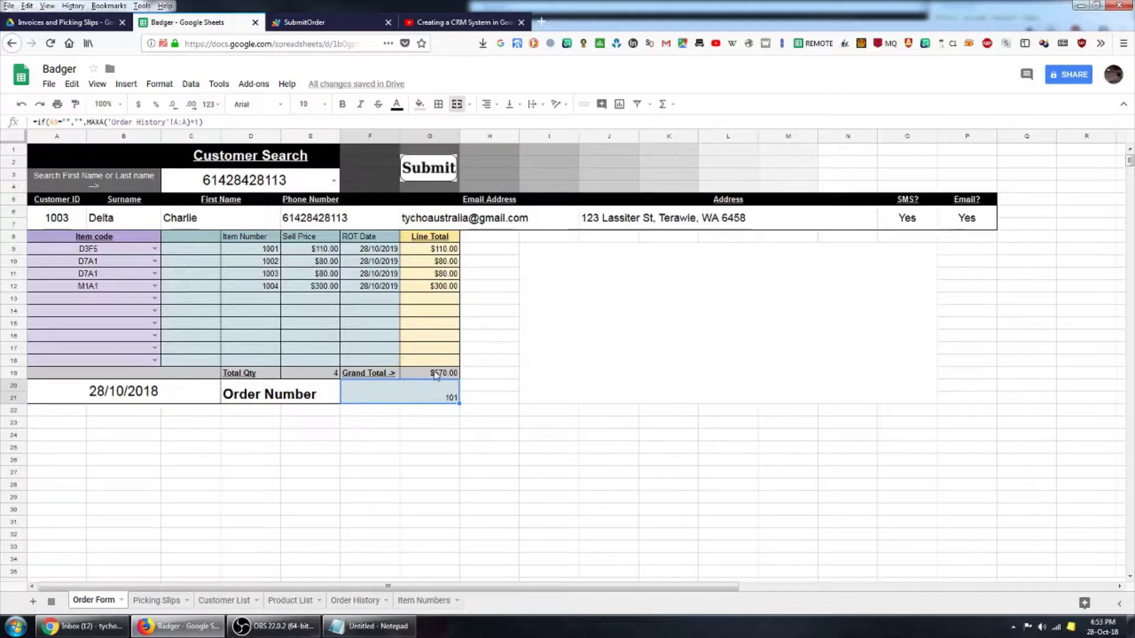
click(488, 273)
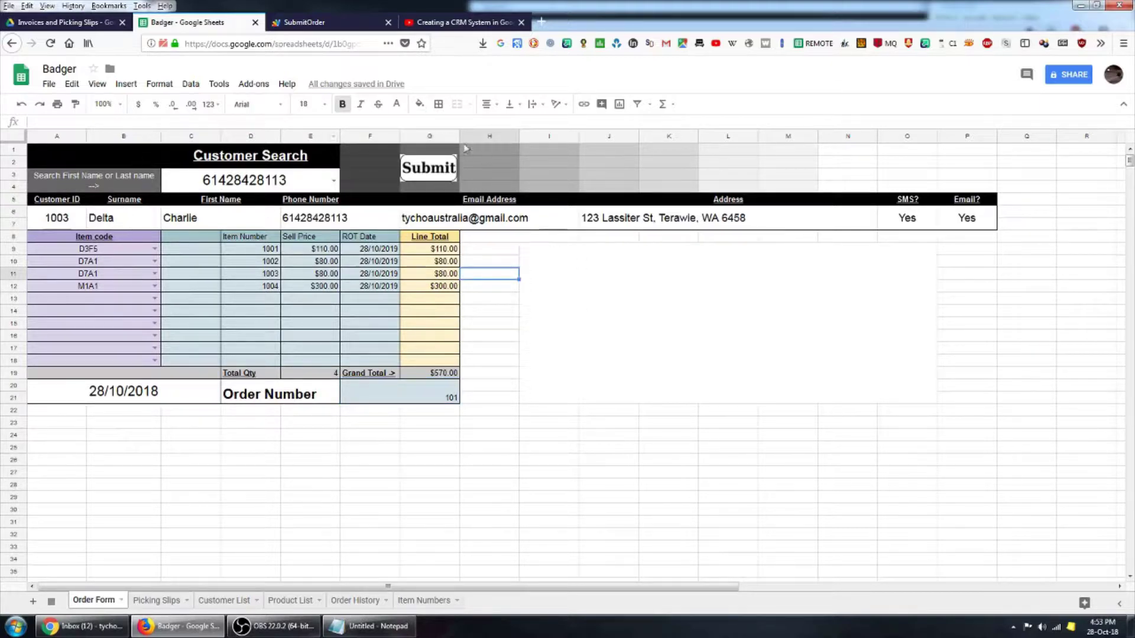
- Submit order 101 and scroll through the generated picking slip and tax invoice
click(435, 173)
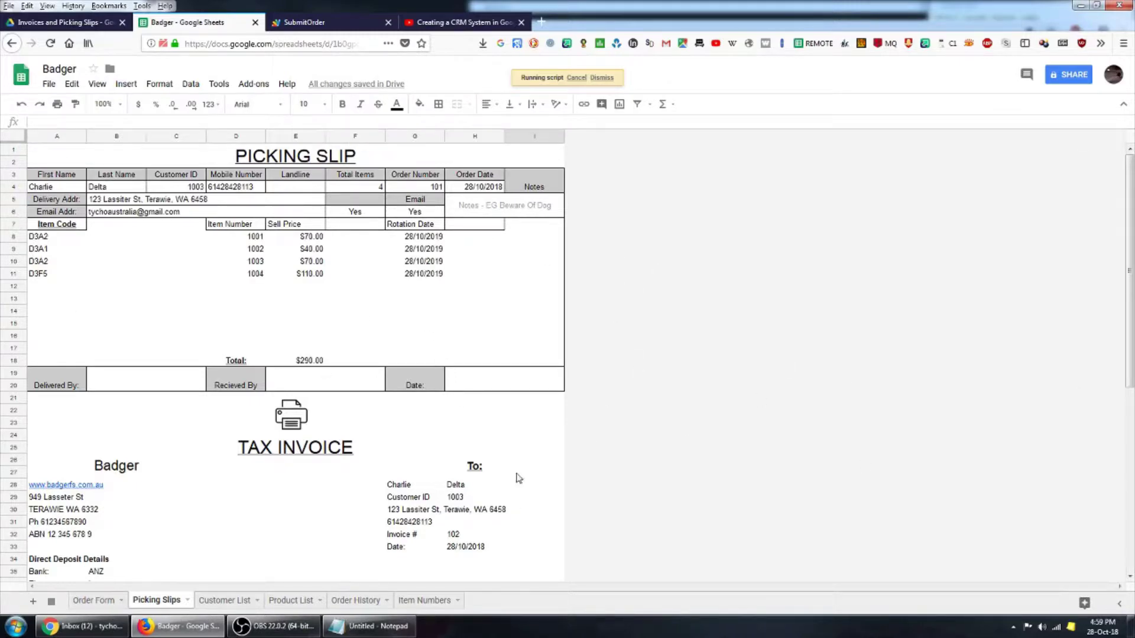
scroll(546, 442, down, 4)
scroll(551, 409, down, 2)
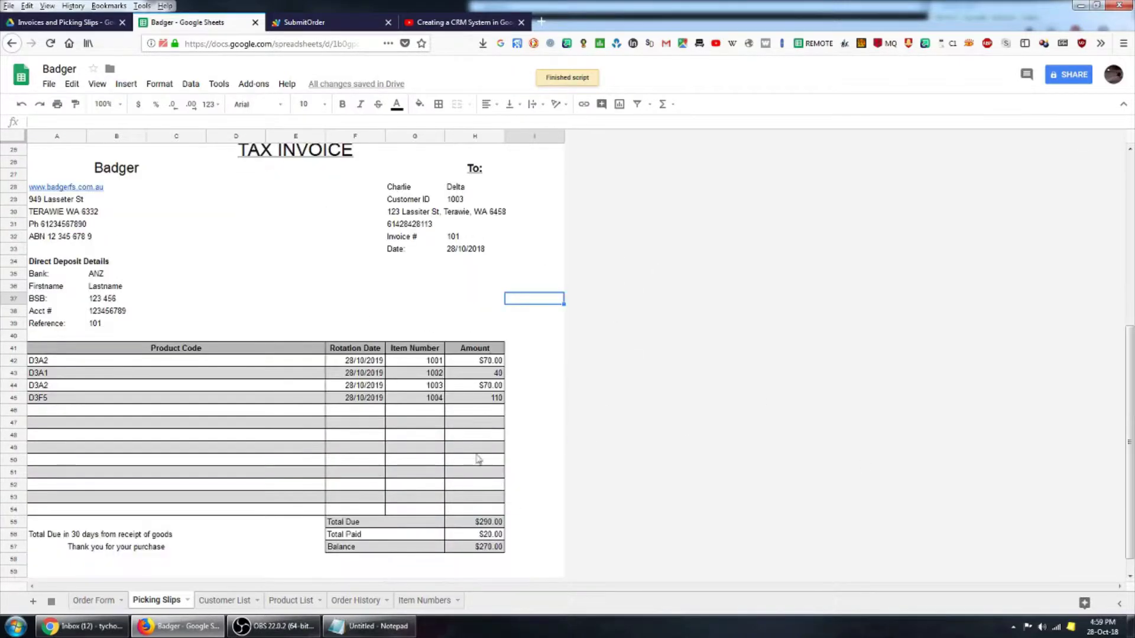
scroll(536, 438, up, 5)
scroll(478, 394, down, 6)
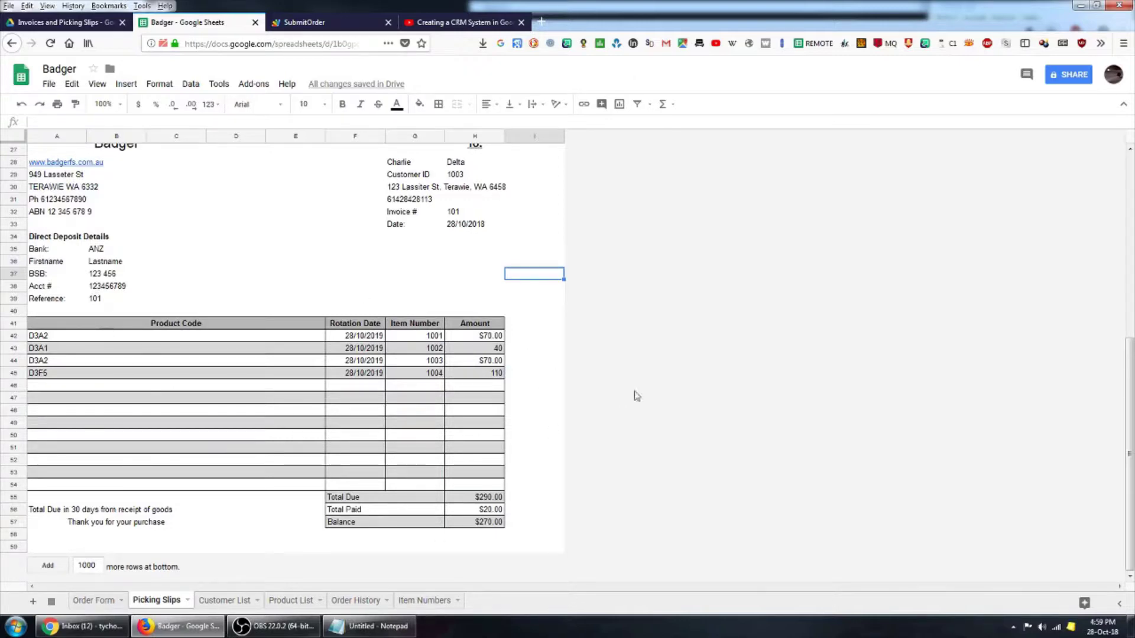
scroll(537, 441, up, 5)
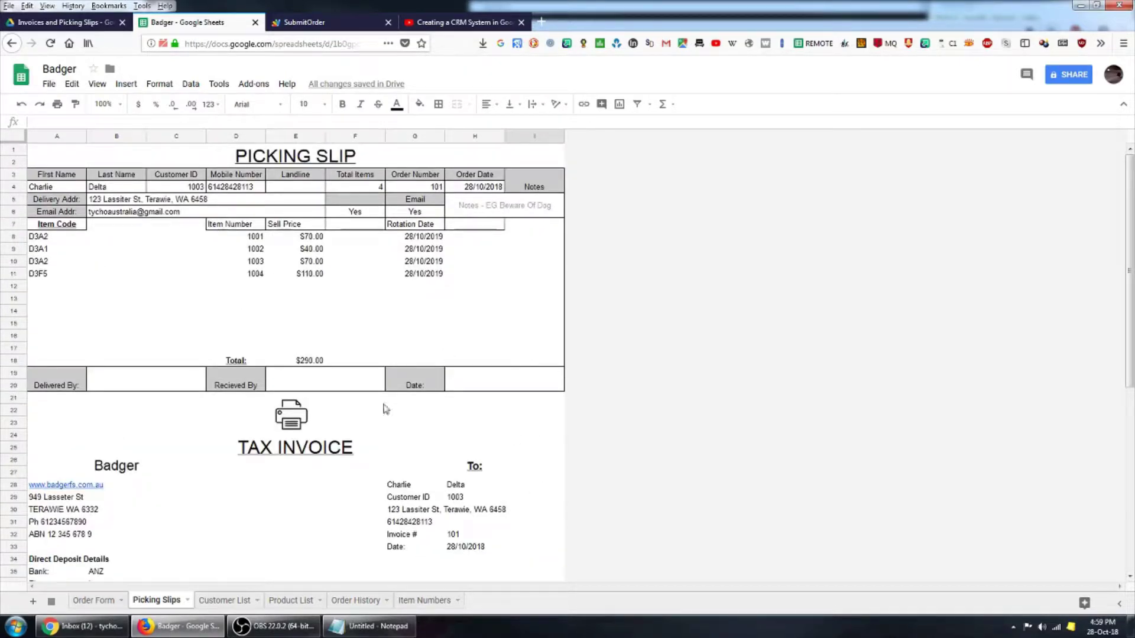
- Check the picking slip's total items count and order date, scrolling over the invoice
click(355, 188)
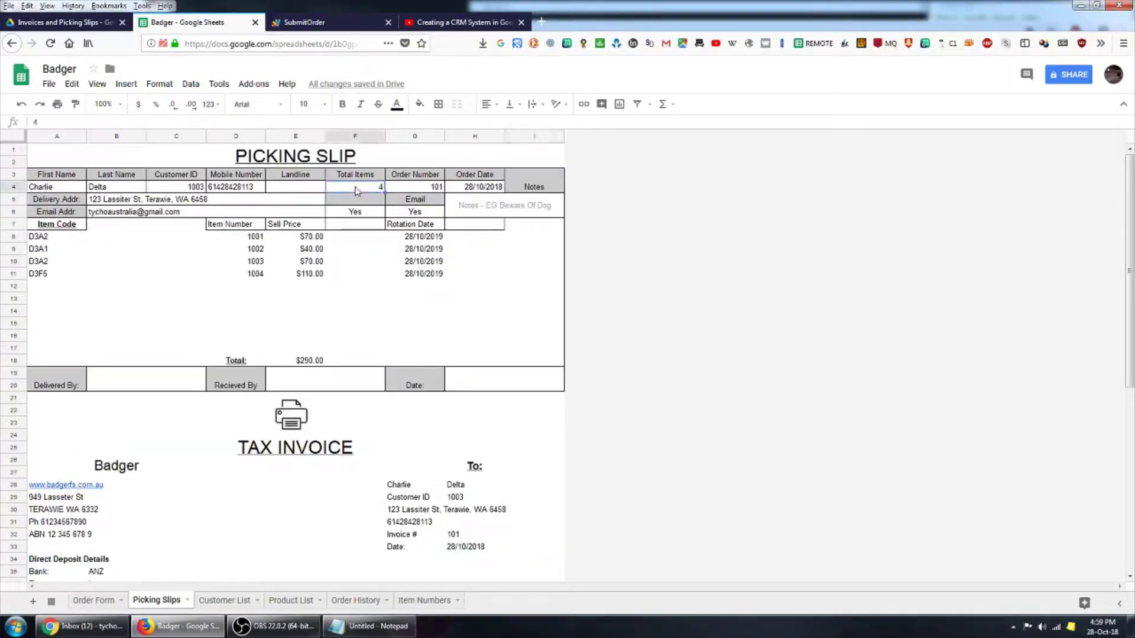
click(462, 189)
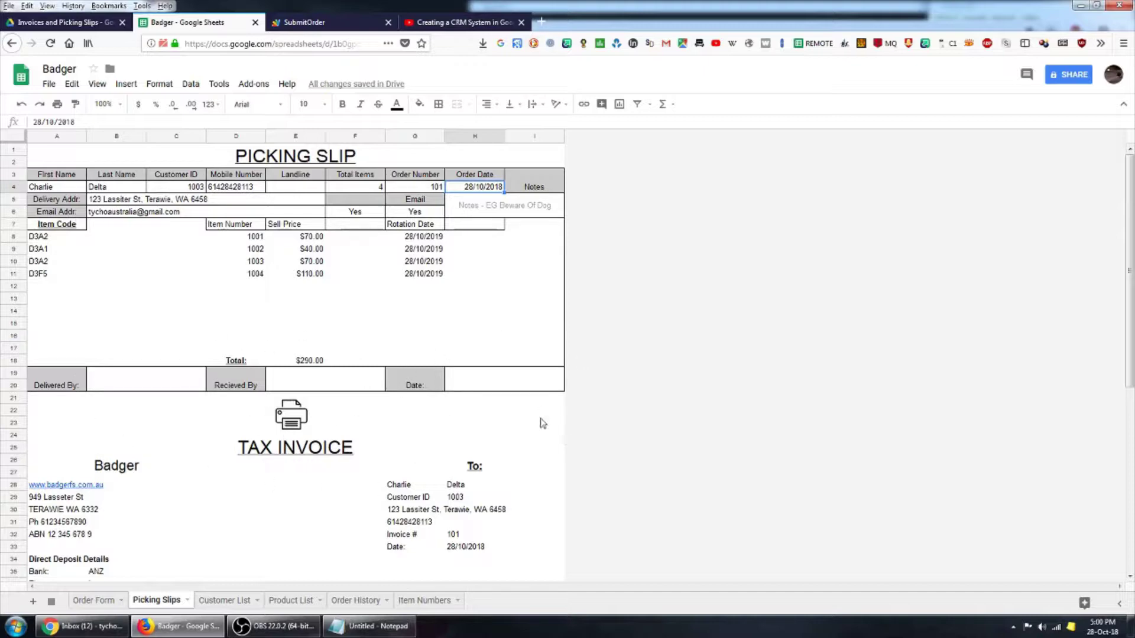
click(545, 494)
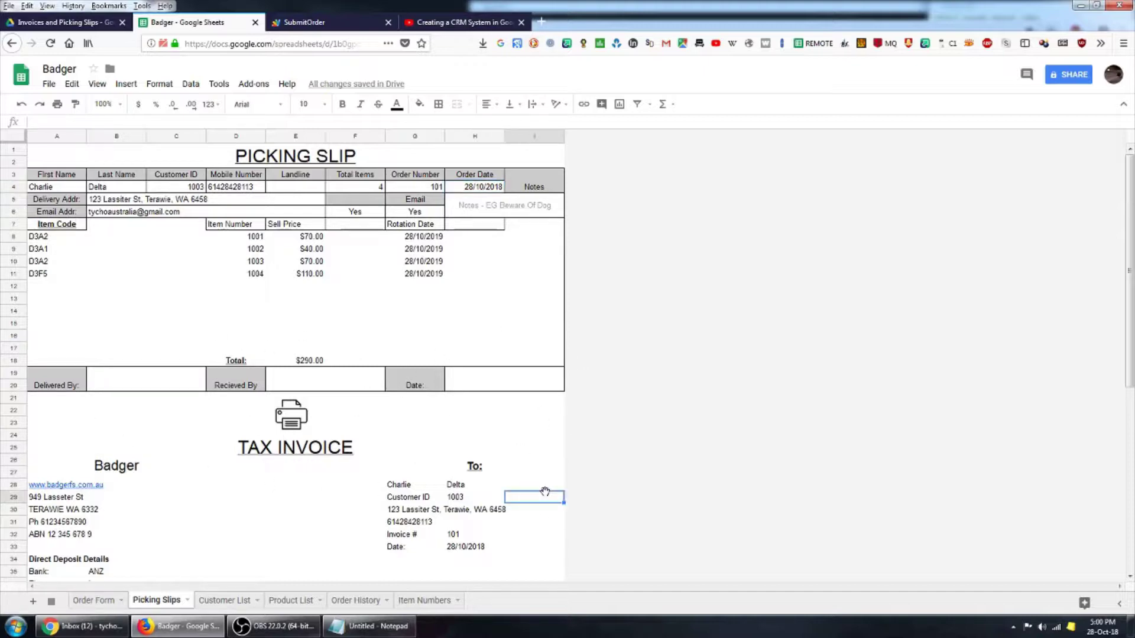
scroll(545, 279, down, 5)
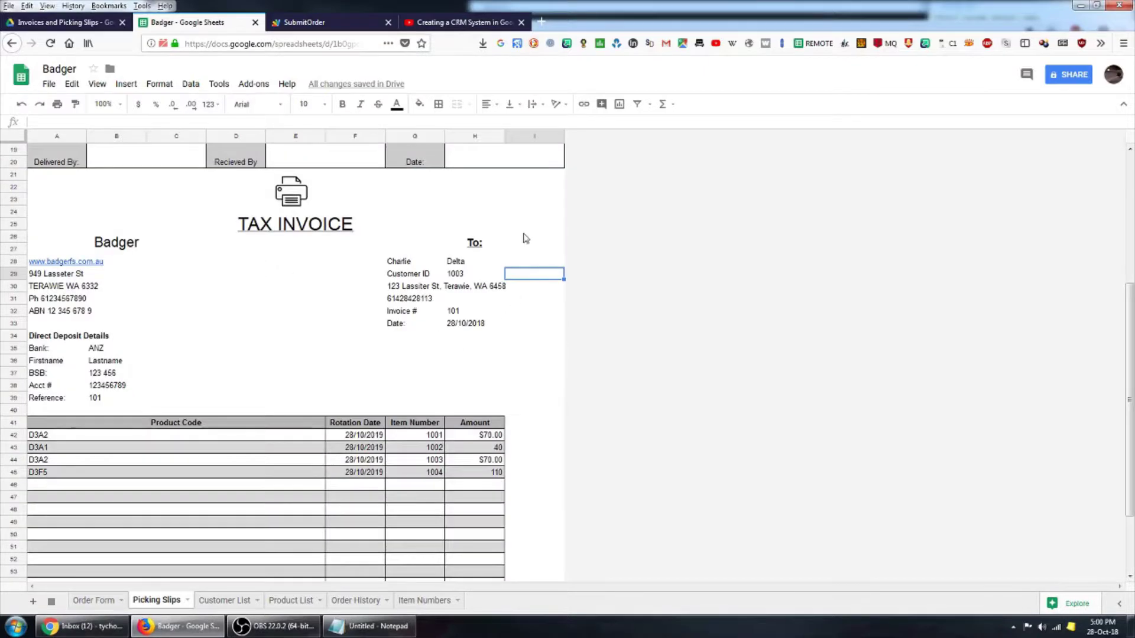
scroll(527, 238, up, 5)
scroll(523, 269, down, 5)
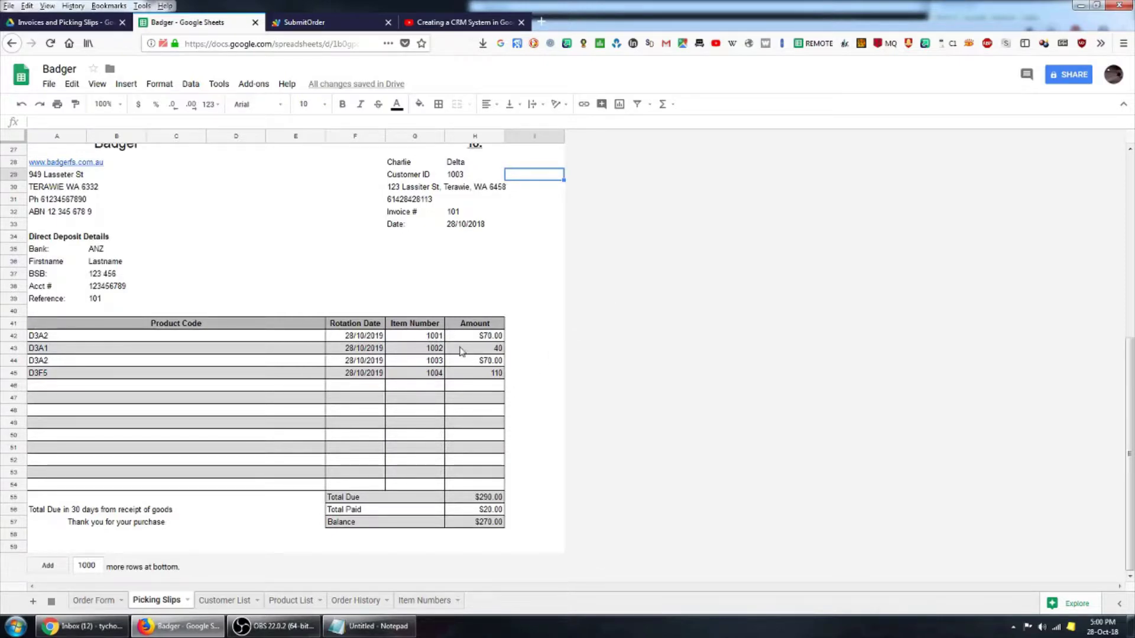
scroll(452, 340, up, 5)
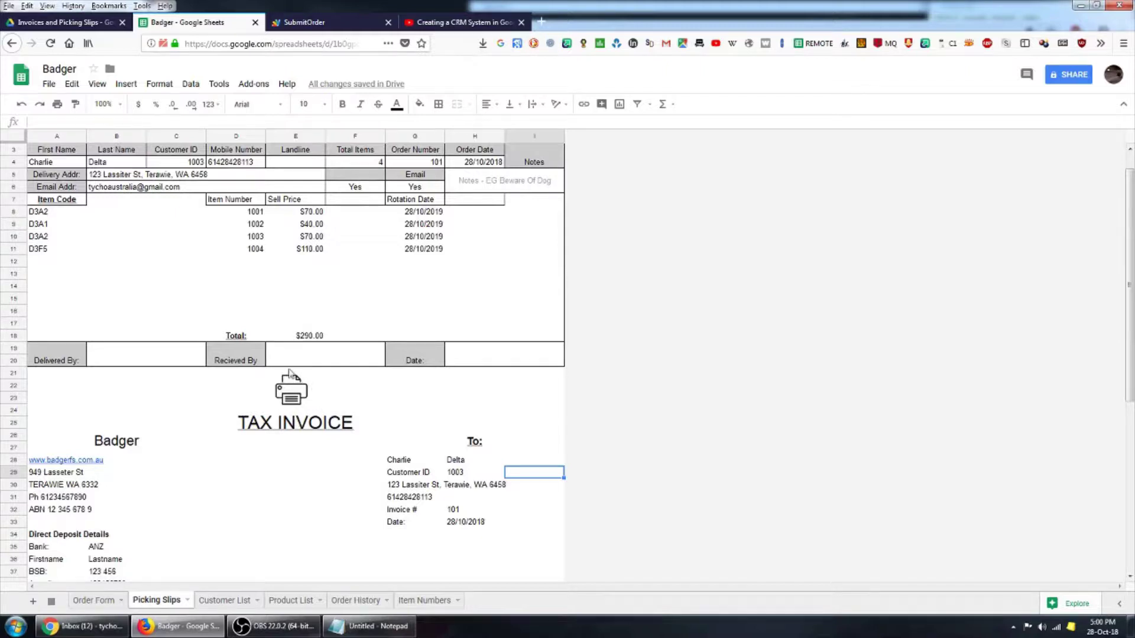
- Run the printer-image script to save the picking slip and clear it
click(299, 396)
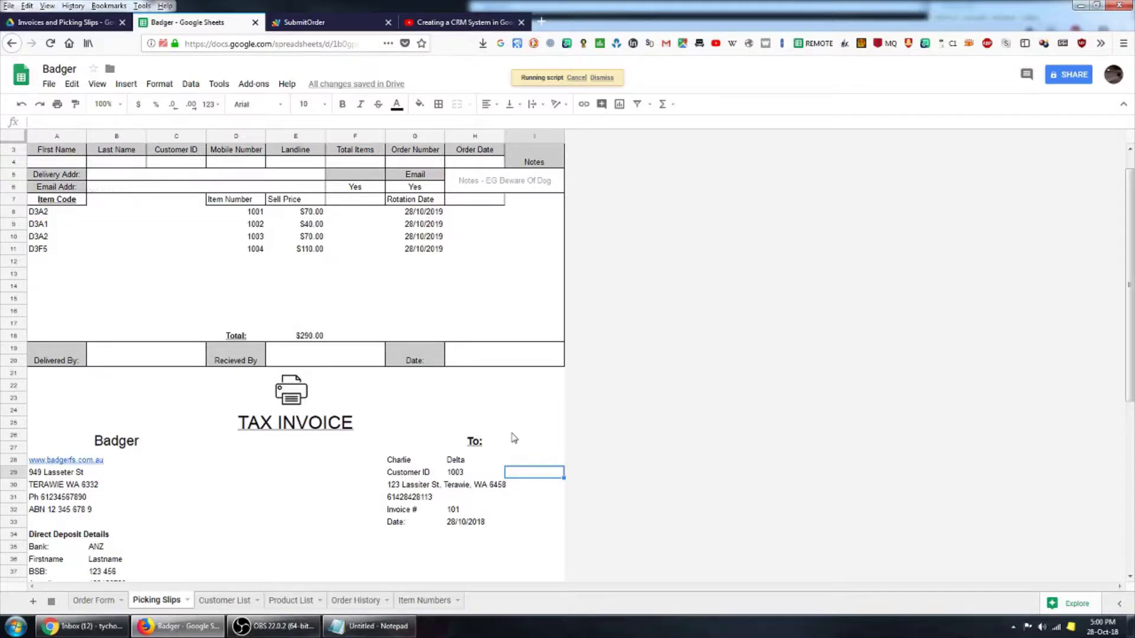
scroll(528, 438, down, 5)
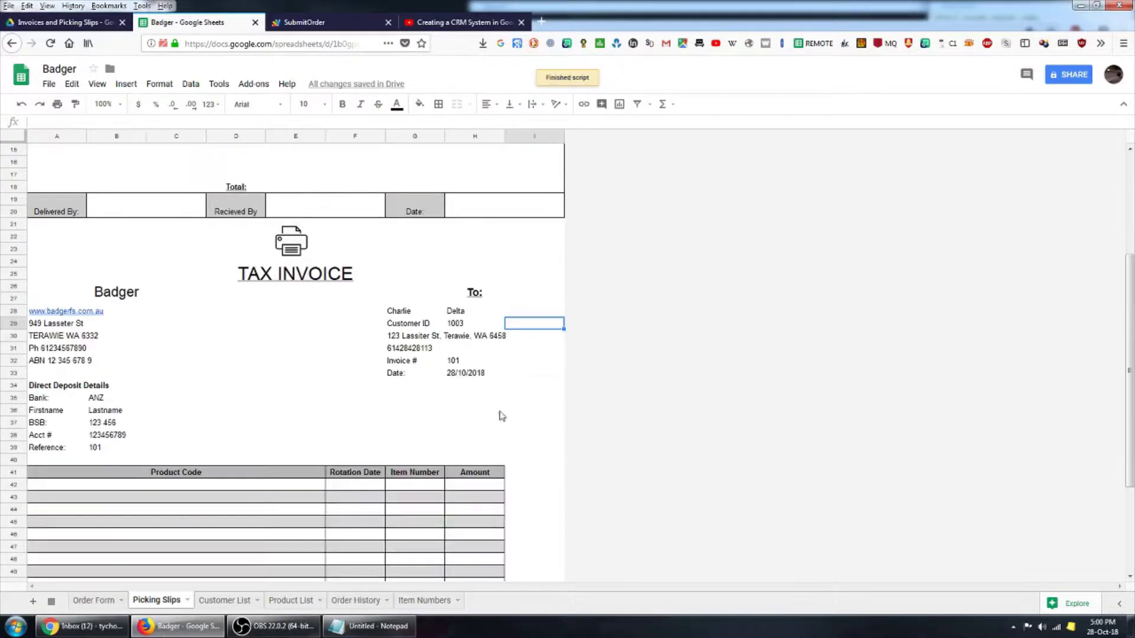
scroll(529, 401, up, 5)
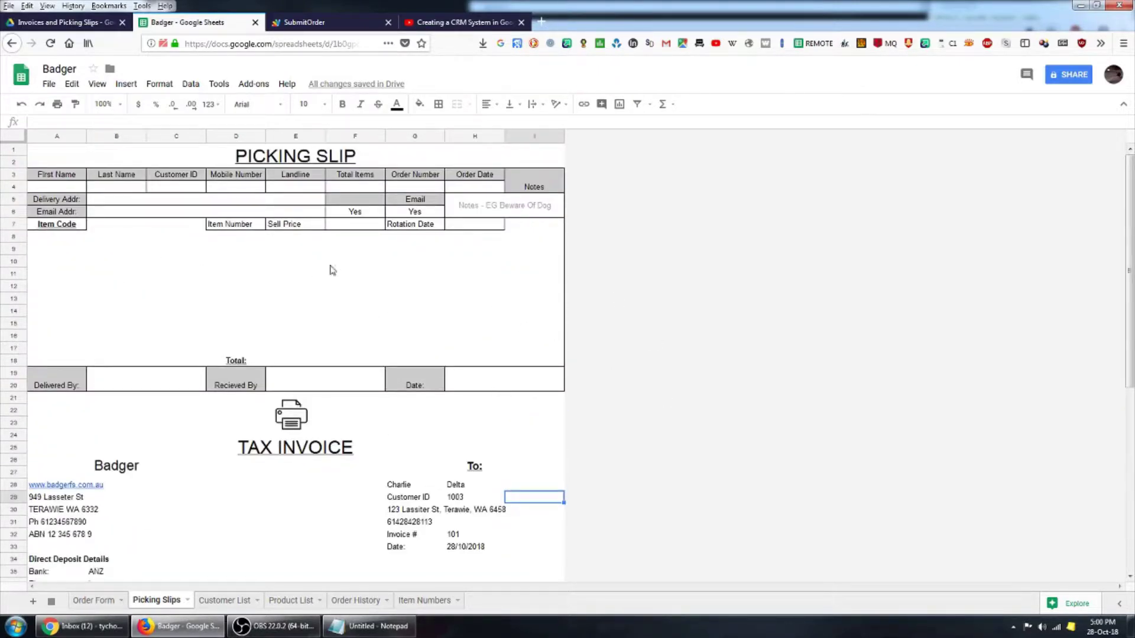
- Preview 'Picking Slip # 101 - 2018-10-28' PDF in the Invoices and Picking Slips folder
click(55, 27)
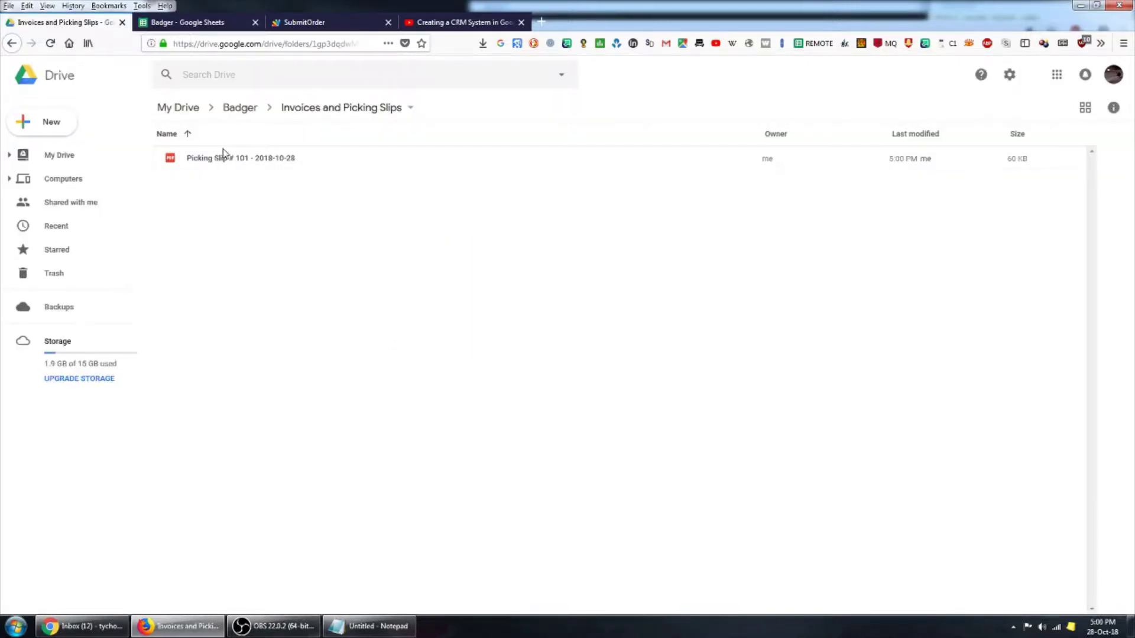
click(207, 165)
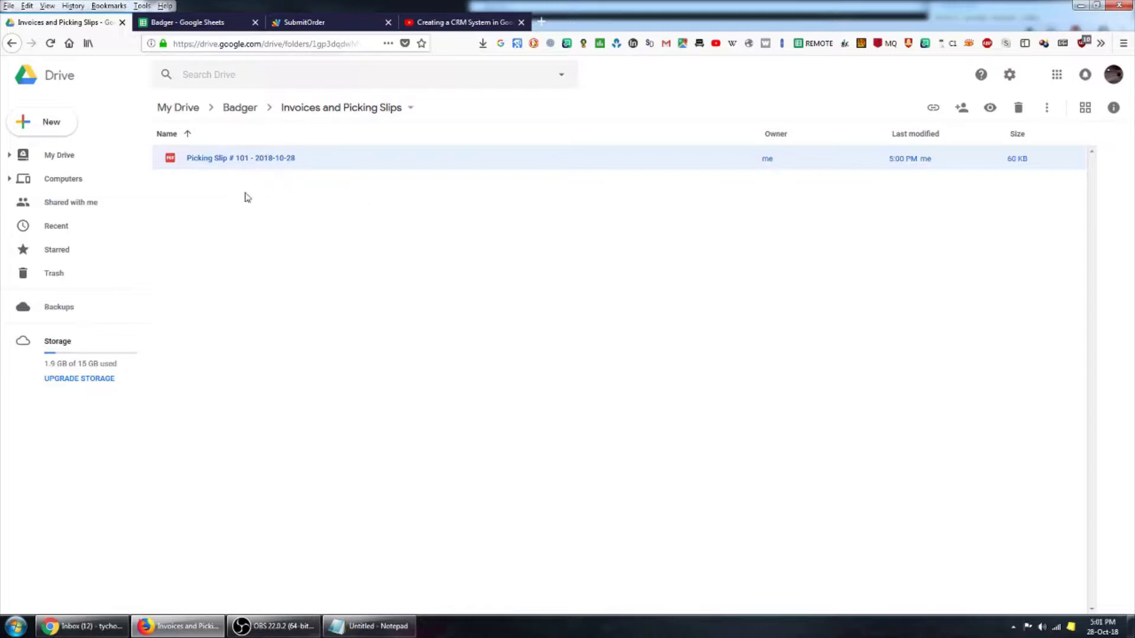
double_click(226, 164)
- Scroll through the picking slip preview, close it, and return to the Badger spreadsheet
scroll(572, 375, up, 3)
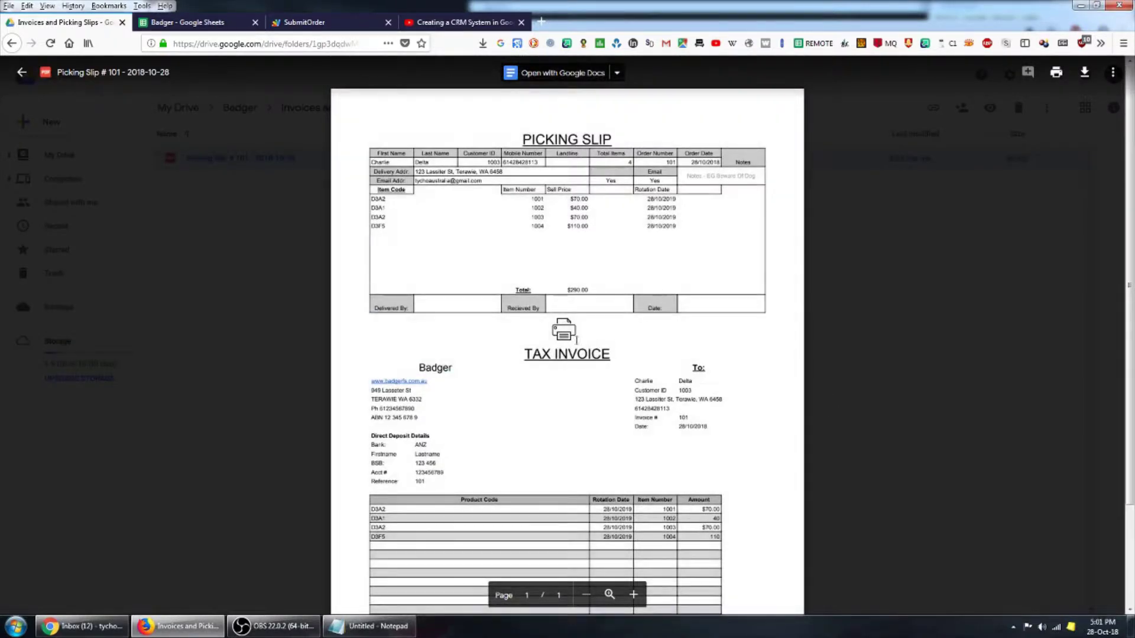
scroll(532, 350, down, 3)
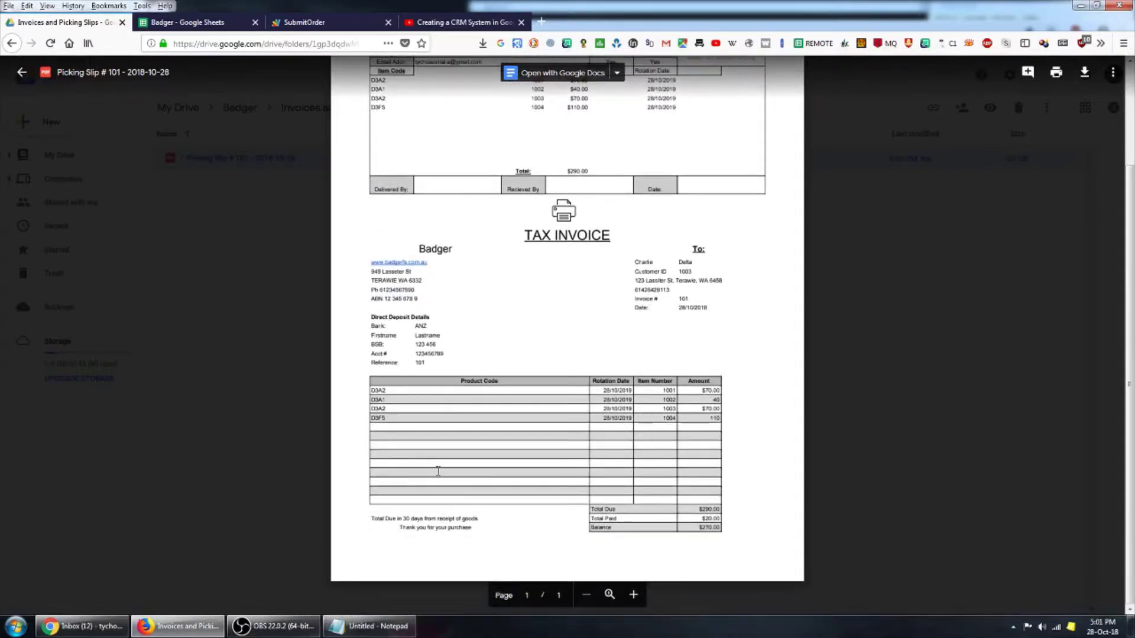
scroll(729, 327, up, 3)
scroll(534, 238, down, 3)
scroll(811, 371, up, 3)
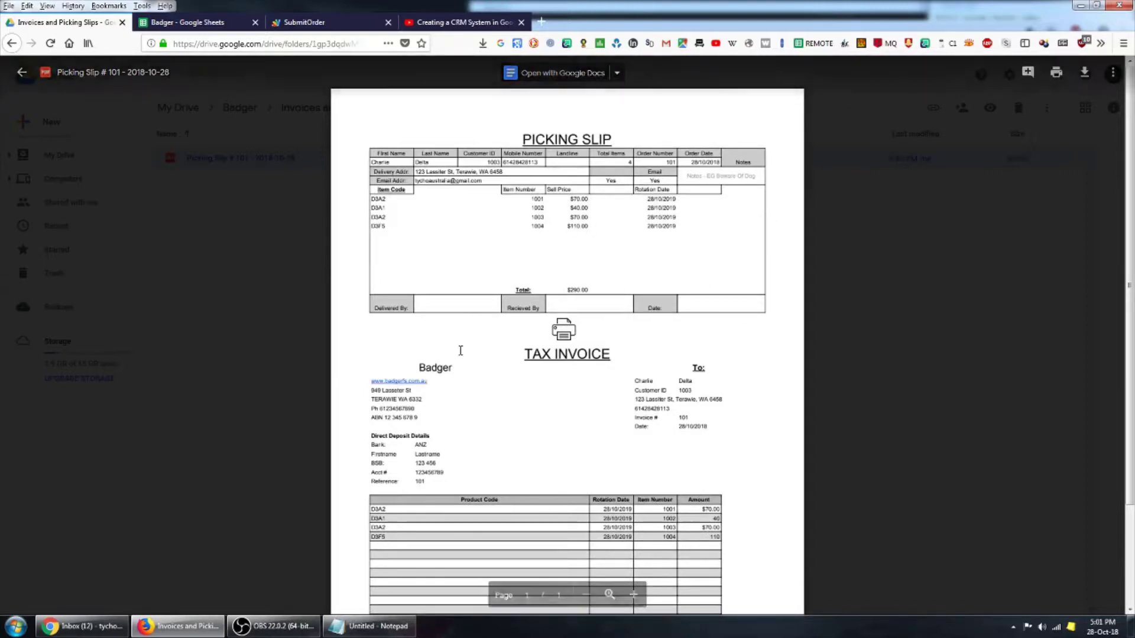
scroll(754, 339, down, 3)
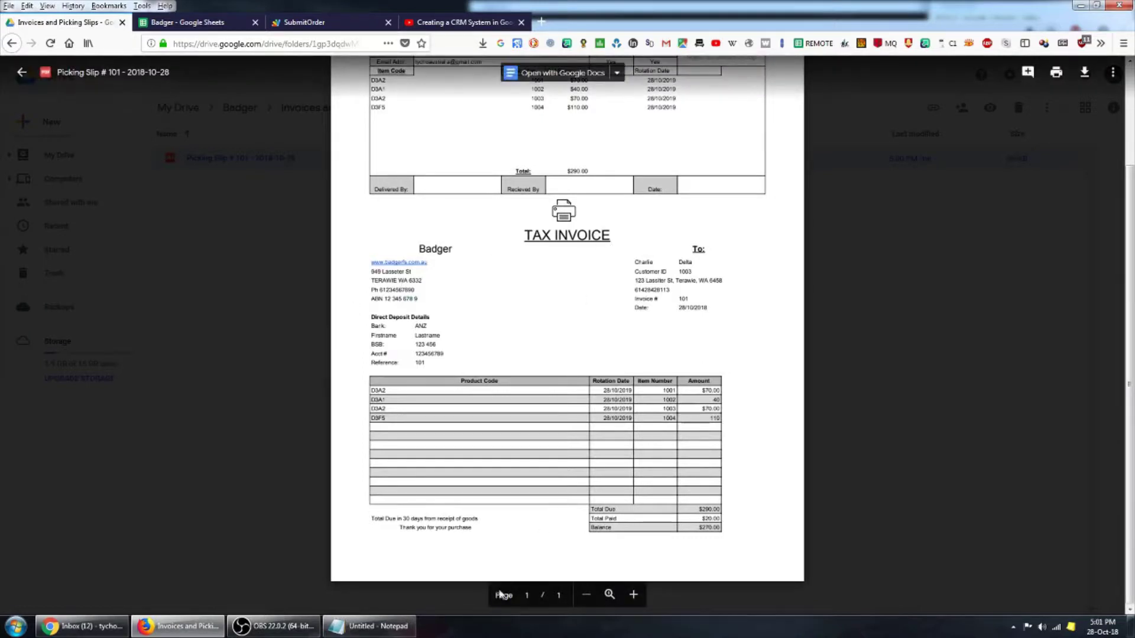
scroll(667, 355, up, 3)
click(286, 318)
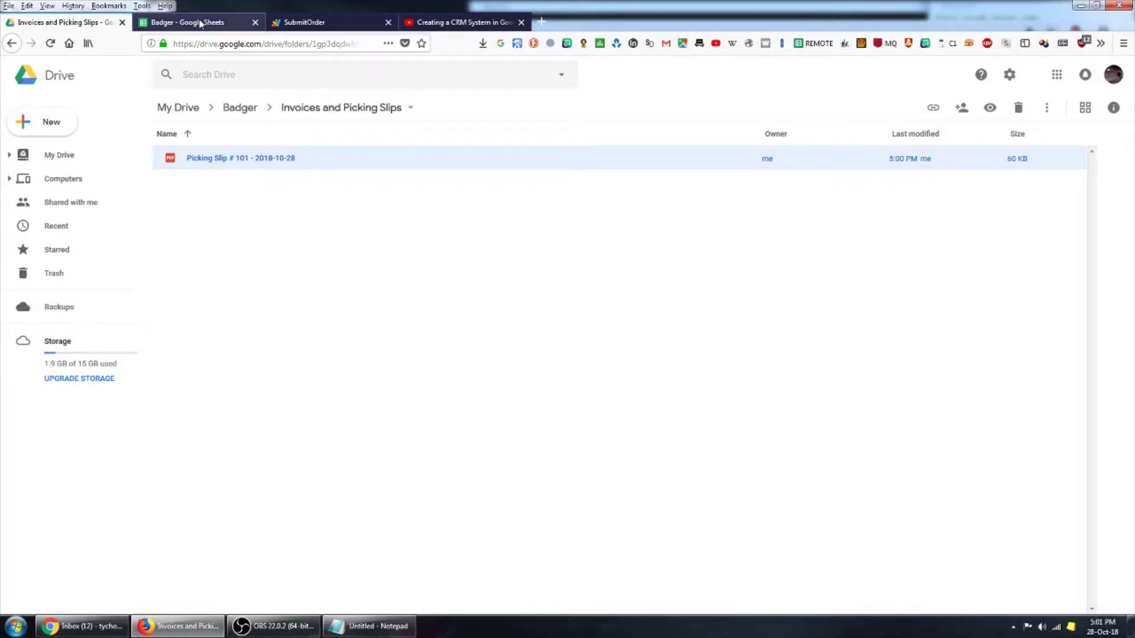
click(199, 23)
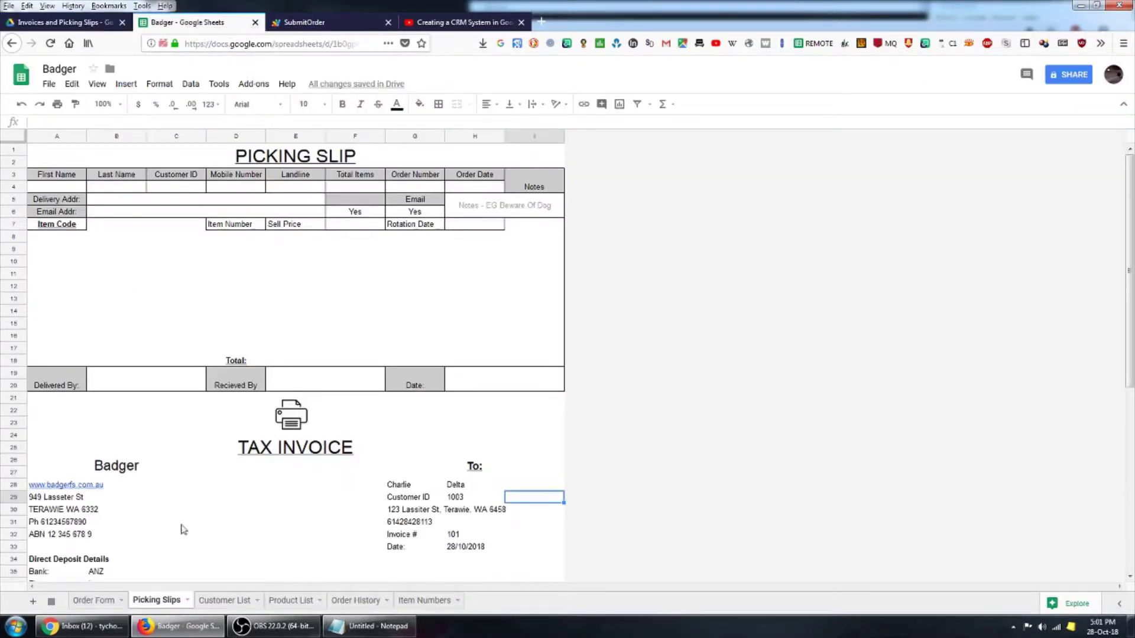
- Switch to the Badger workbook's Customer List sheet
click(239, 603)
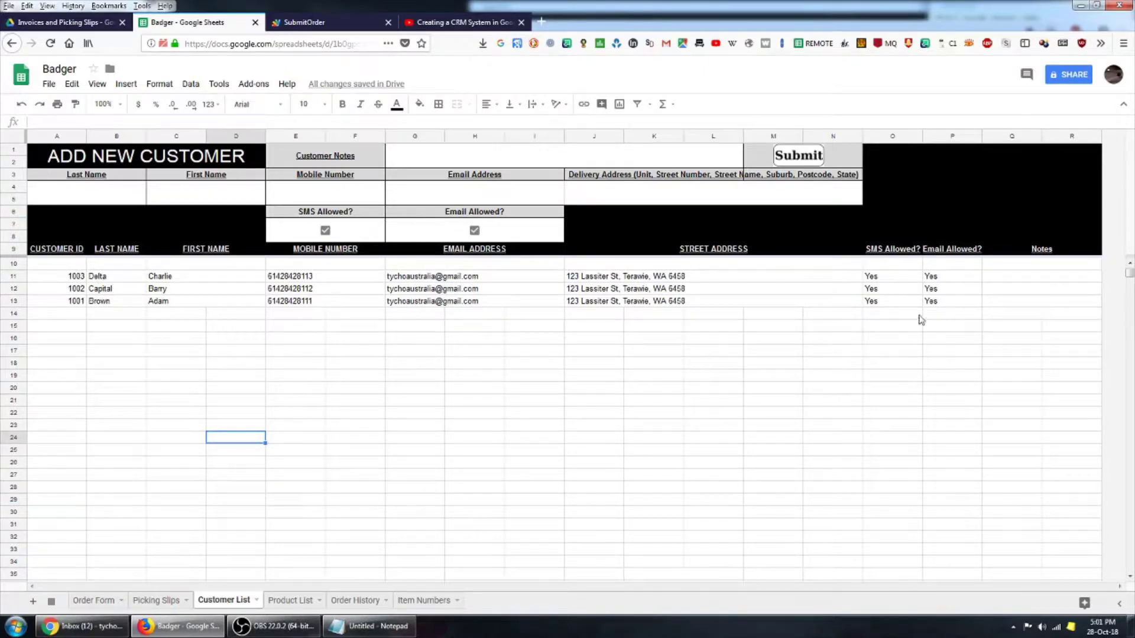
- Enter the new customer's last name, first name, mobile number, e-mail and delivery address
click(96, 201)
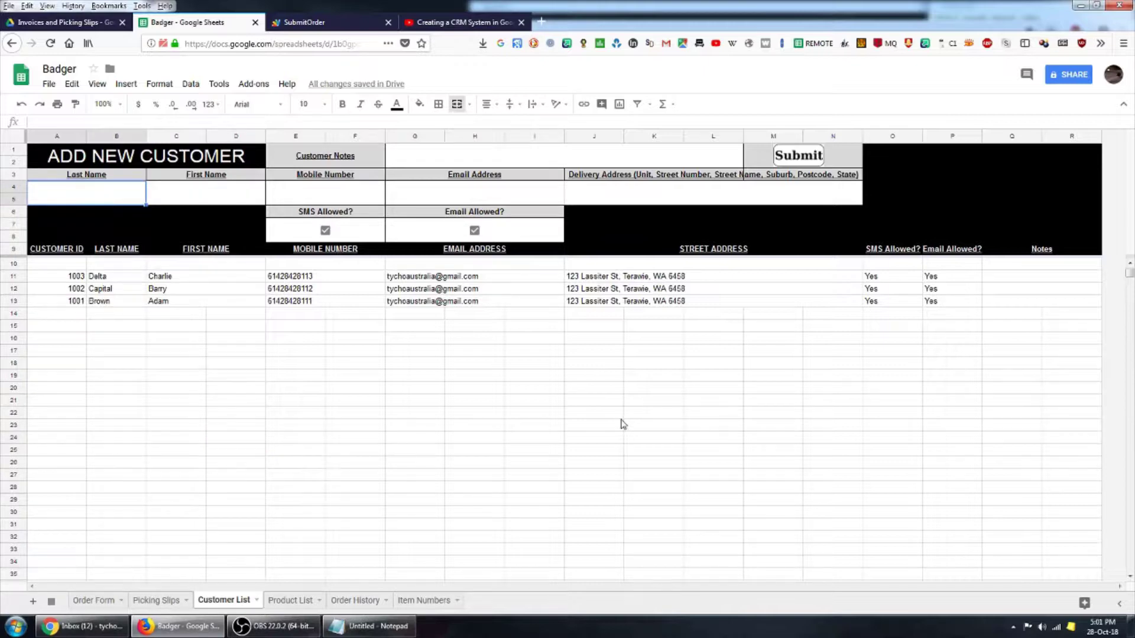
key(Tab)
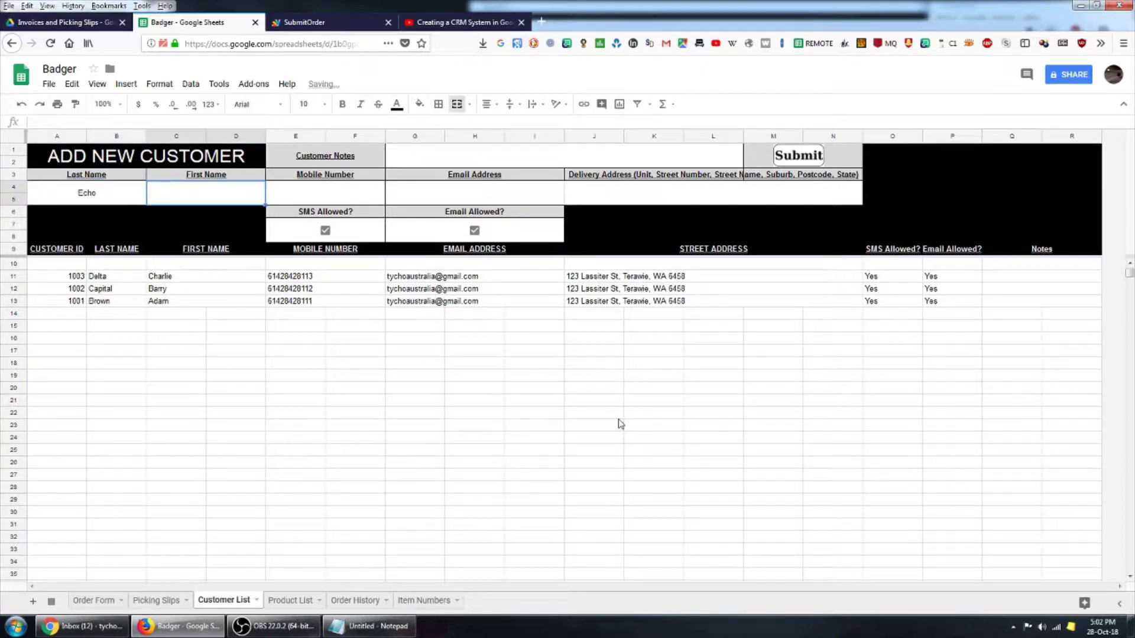
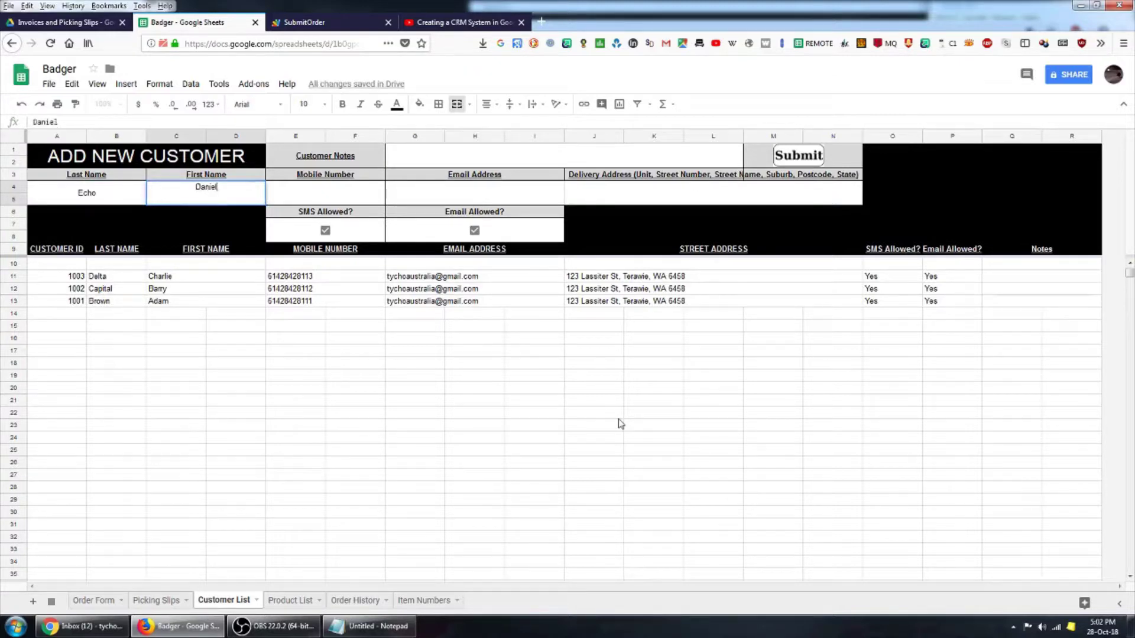
key(Tab)
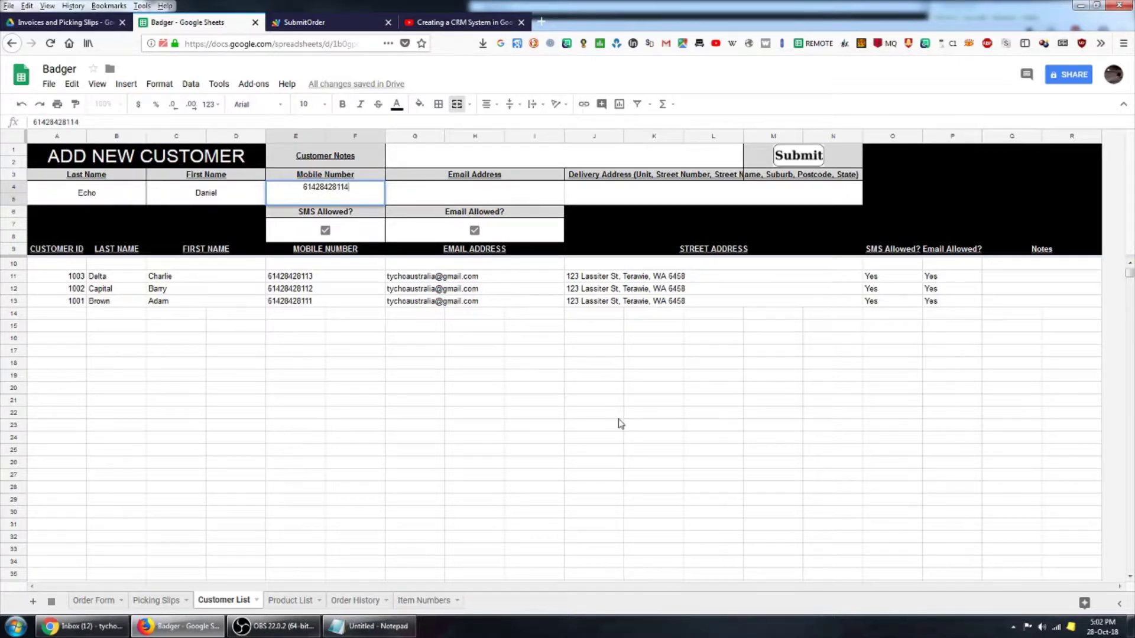
key(Tab)
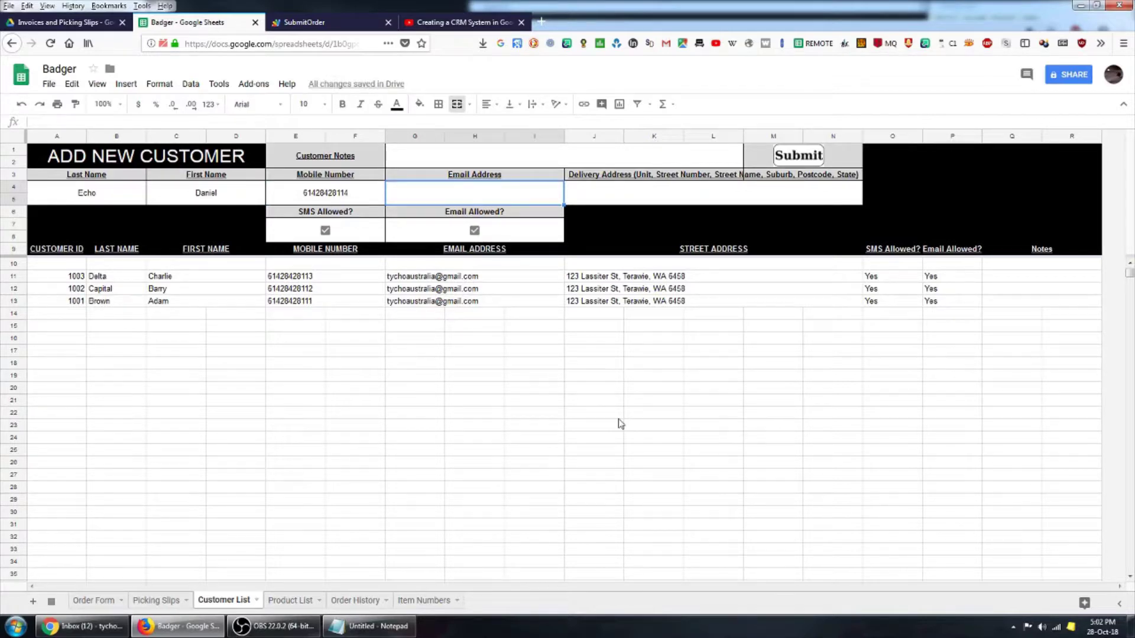
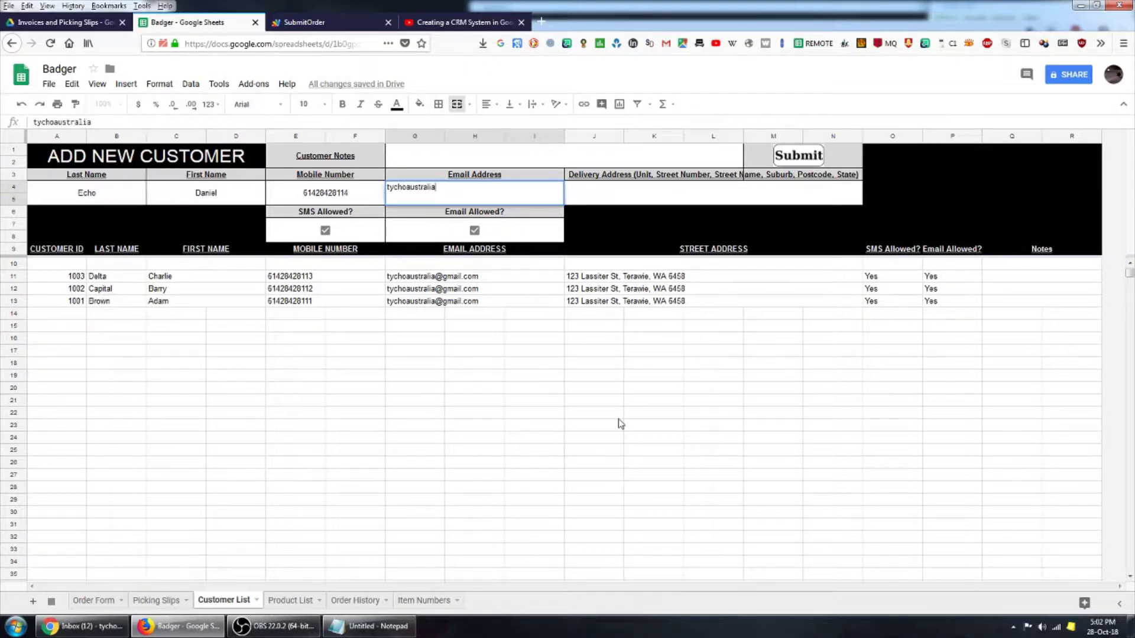
click(672, 200)
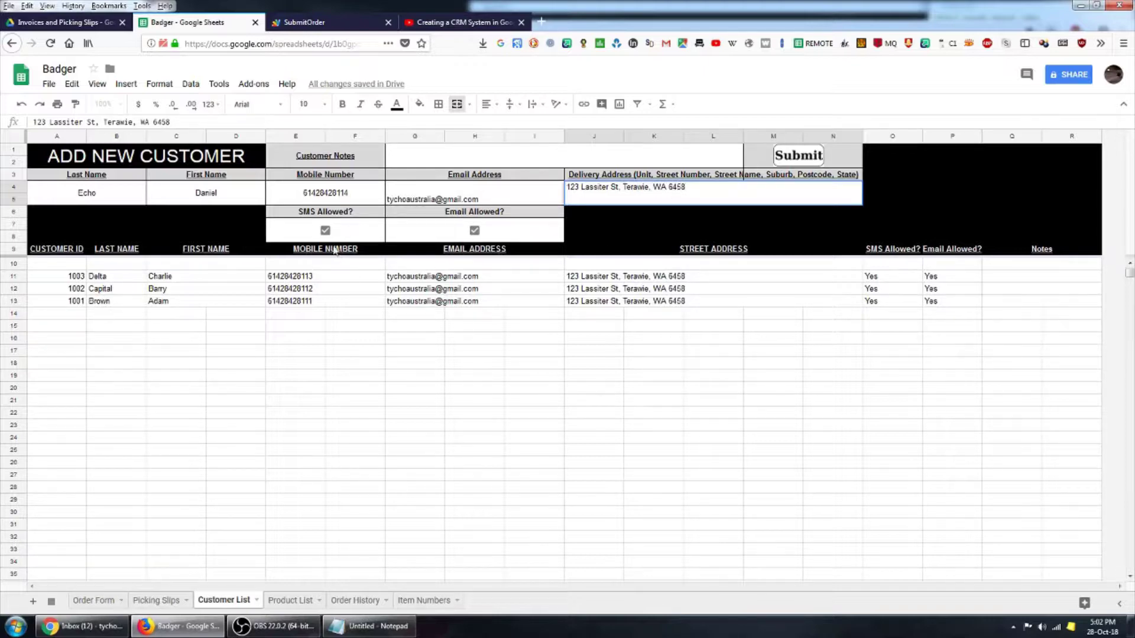
- Tick both the SMS Allowed and Email Allowed checkboxes for the new customer
click(325, 232)
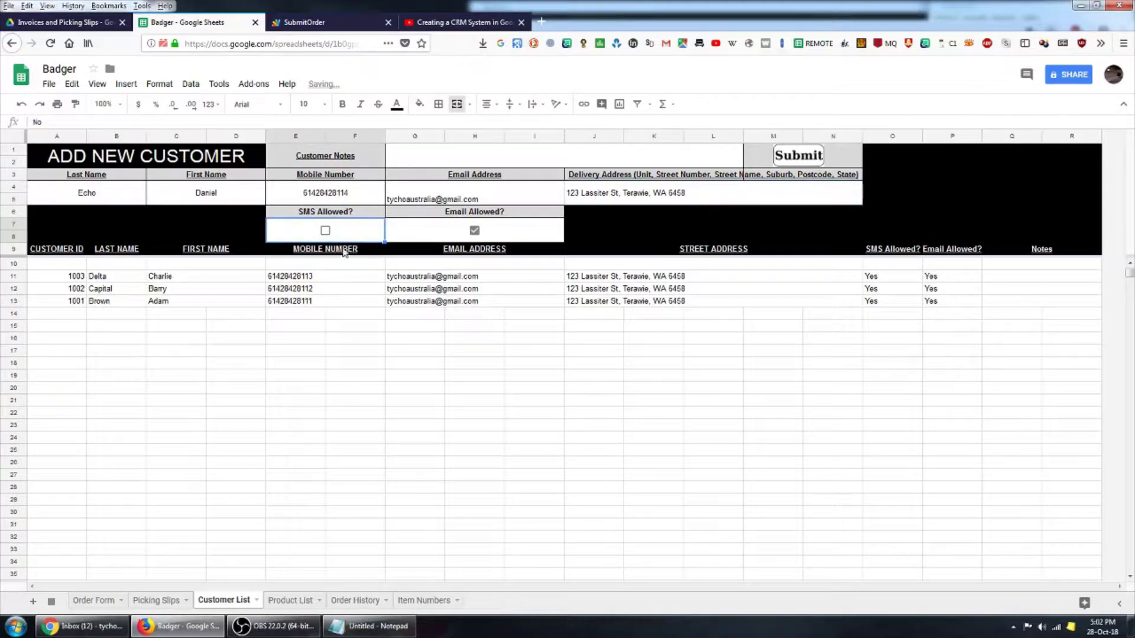
click(475, 231)
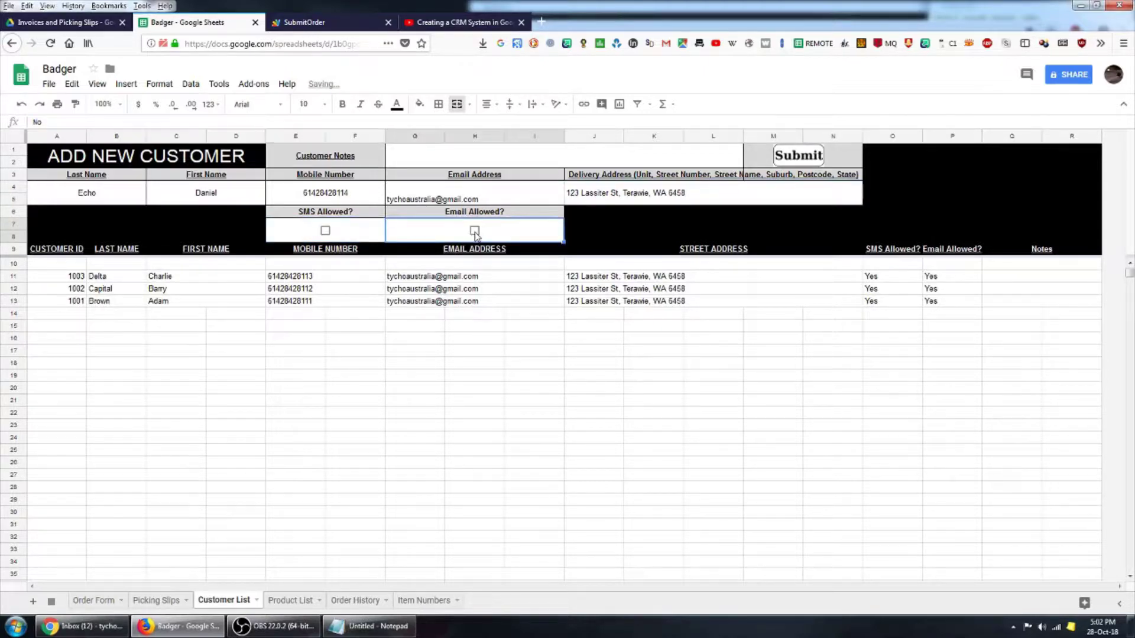
click(328, 231)
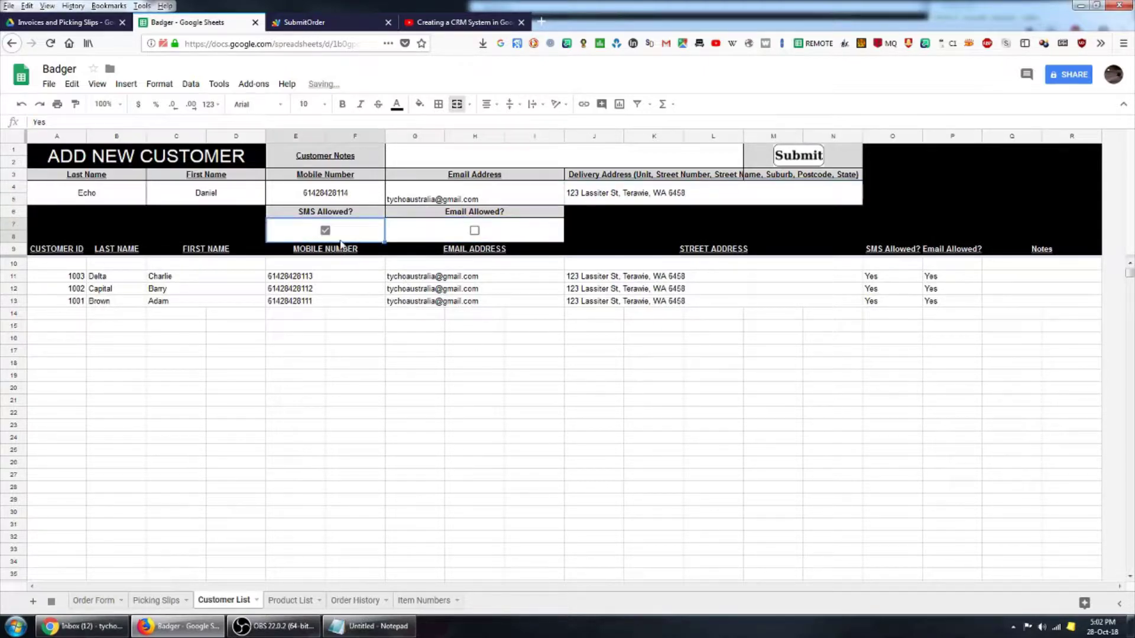
click(476, 231)
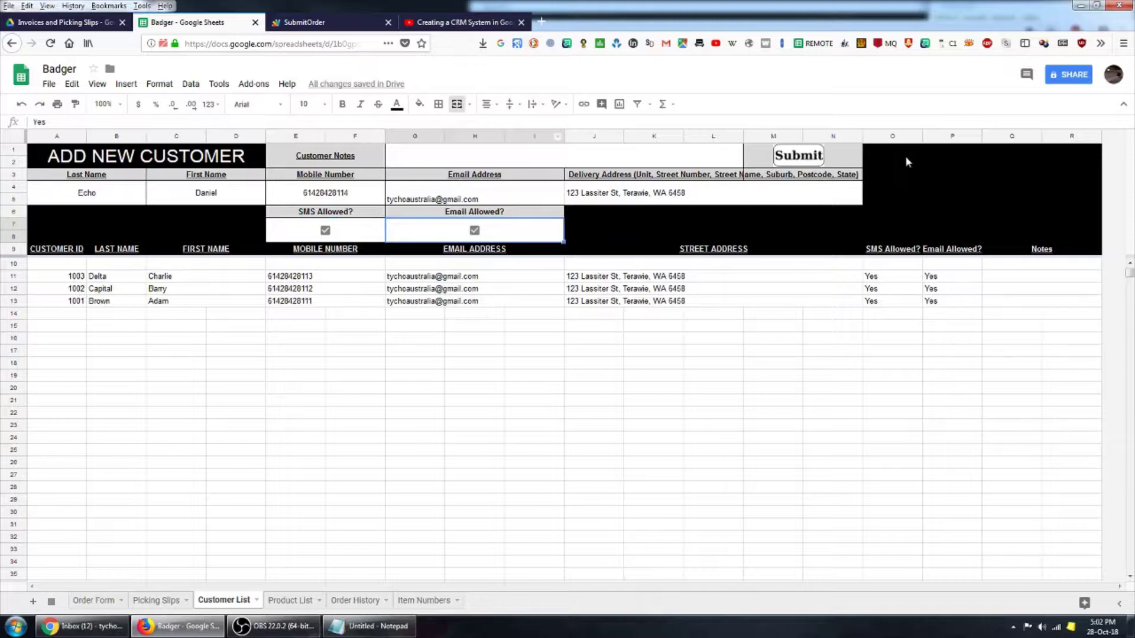
click(881, 166)
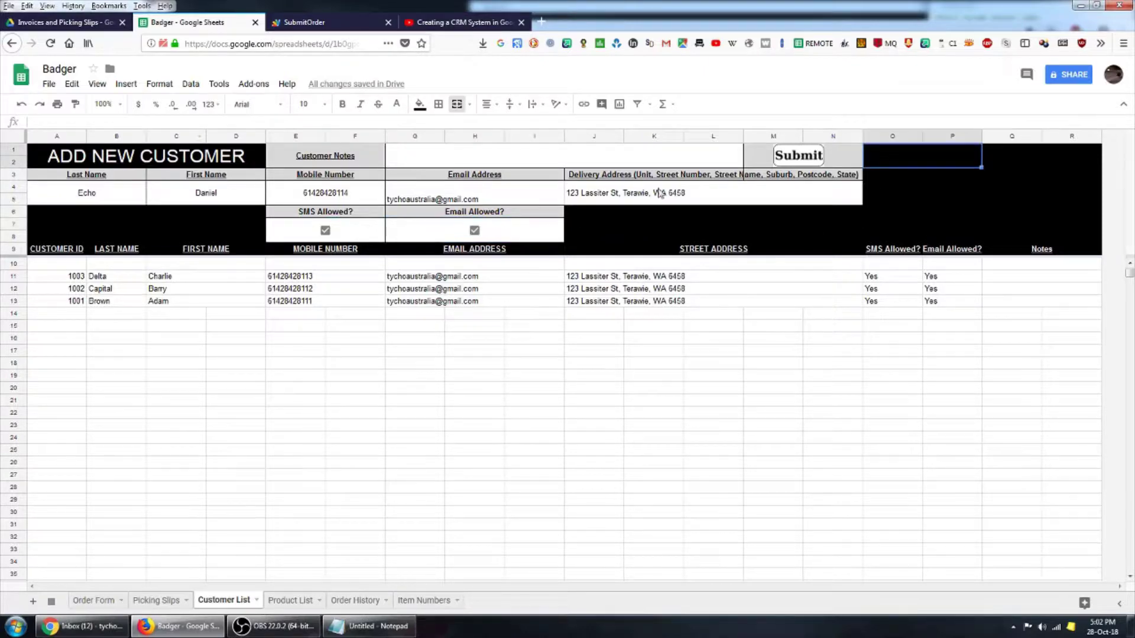
- Submit the new customer and confirm customer 1004 now tops the list
click(787, 161)
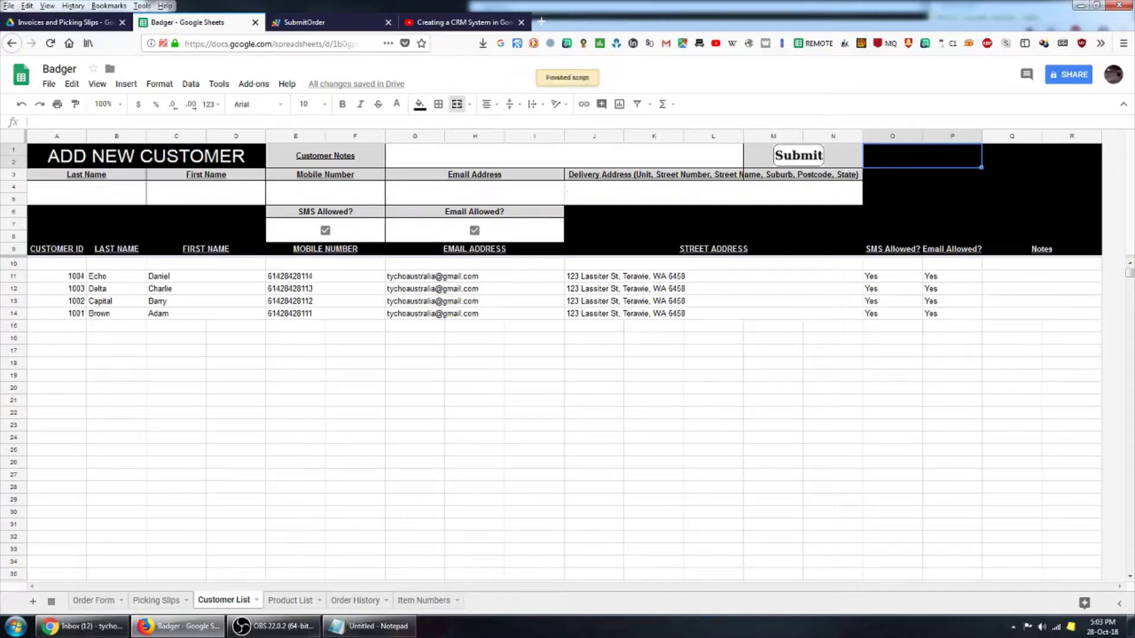
click(70, 283)
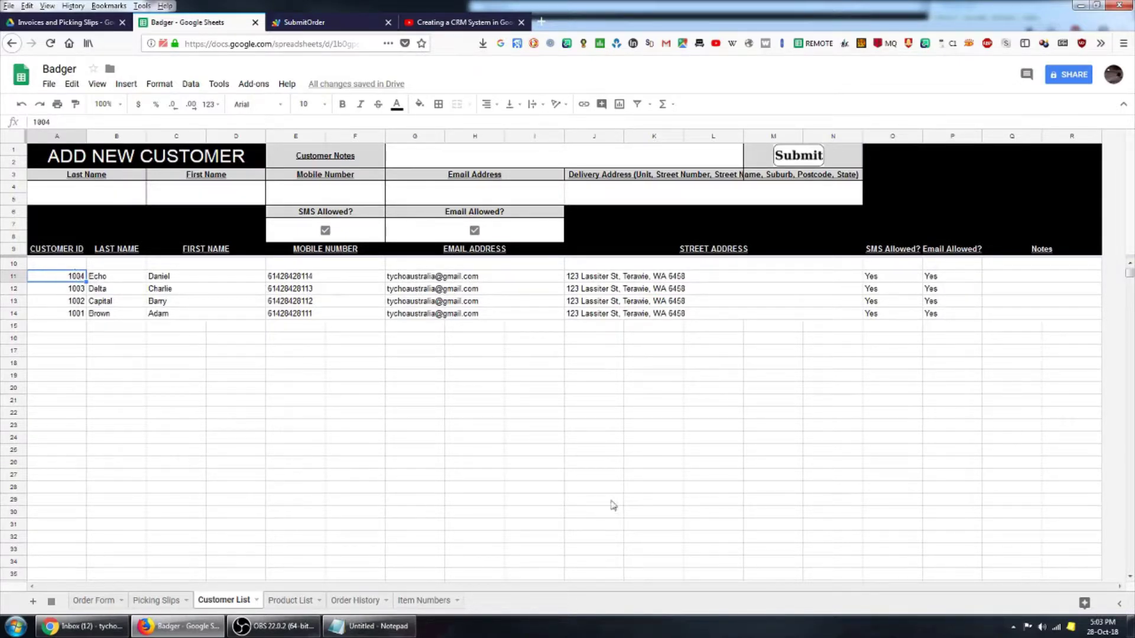
- Load customer 1004's details on the Order Form by choosing their phone number in Customer Search, then view the Product List
click(94, 600)
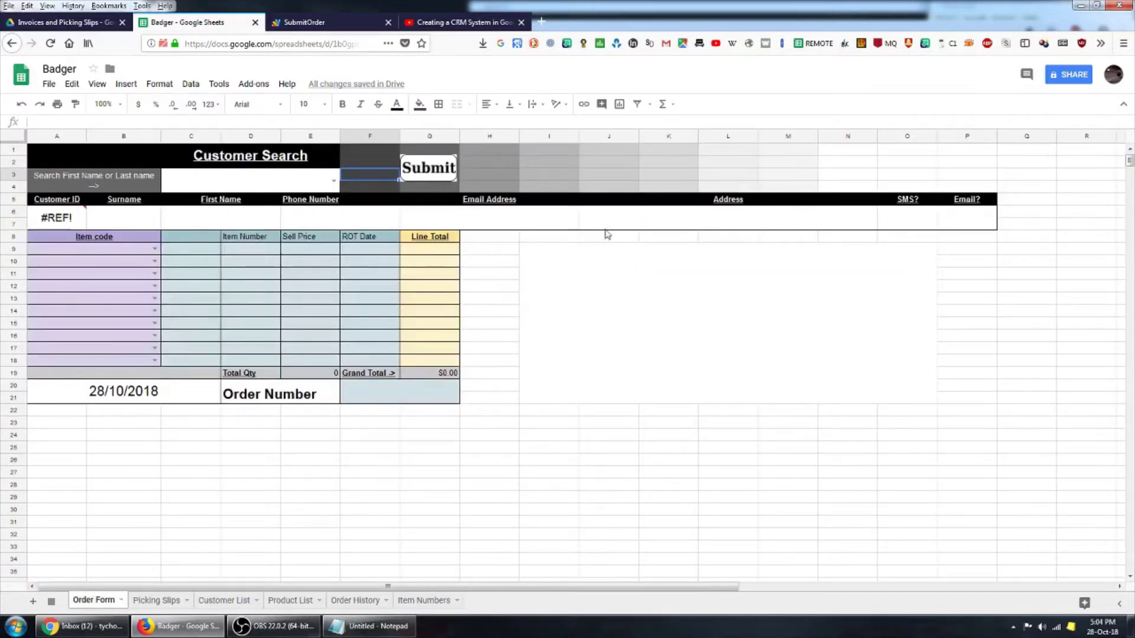
click(334, 180)
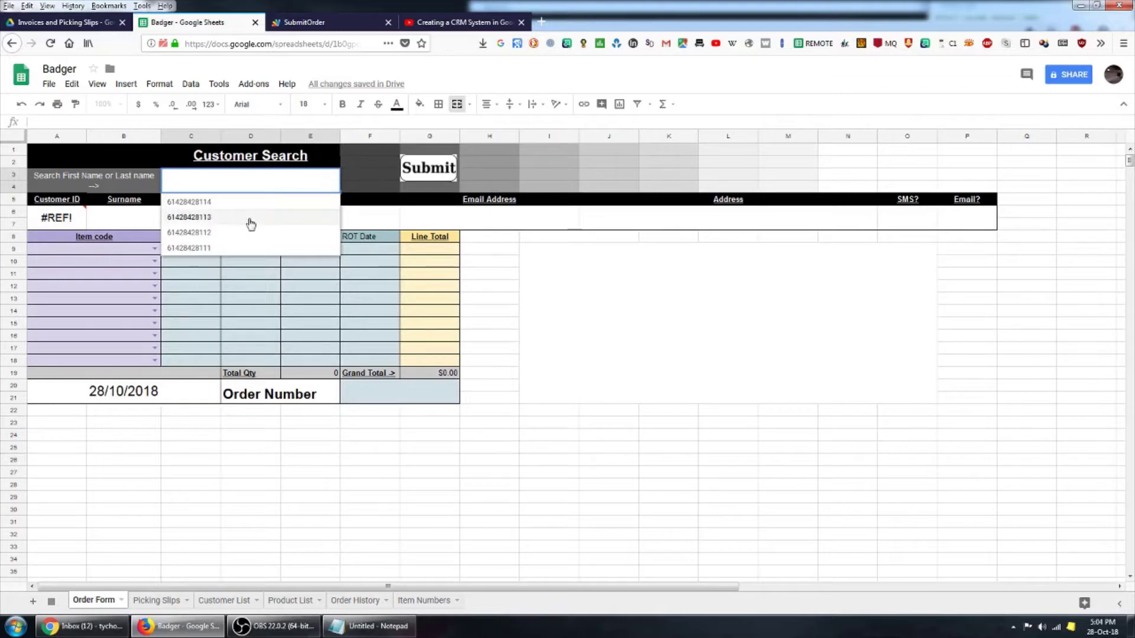
click(188, 204)
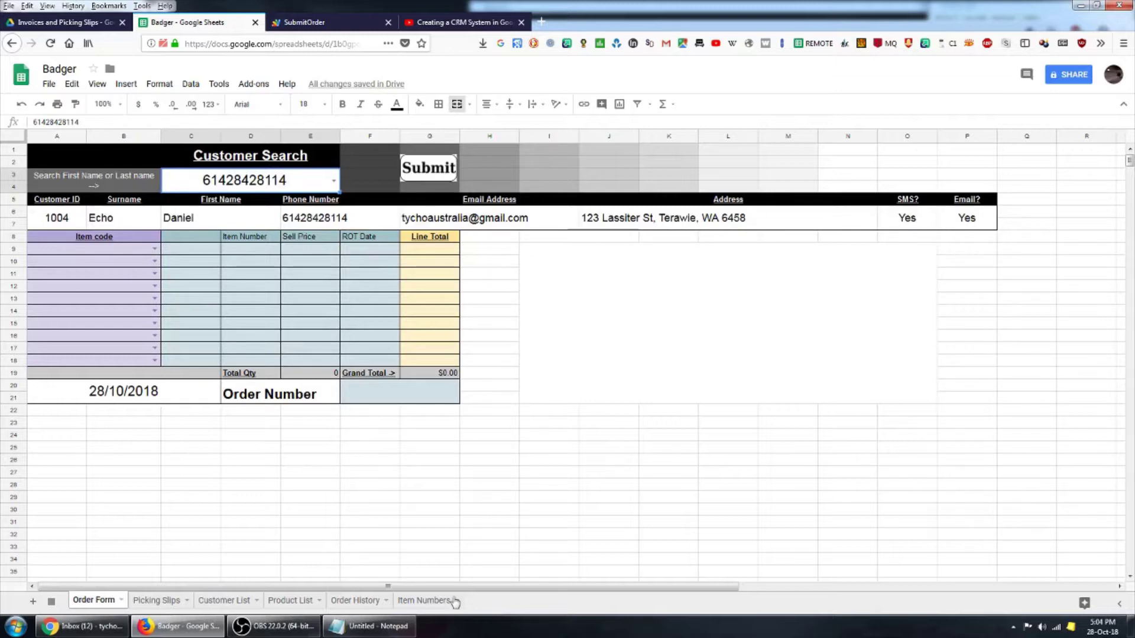
click(291, 600)
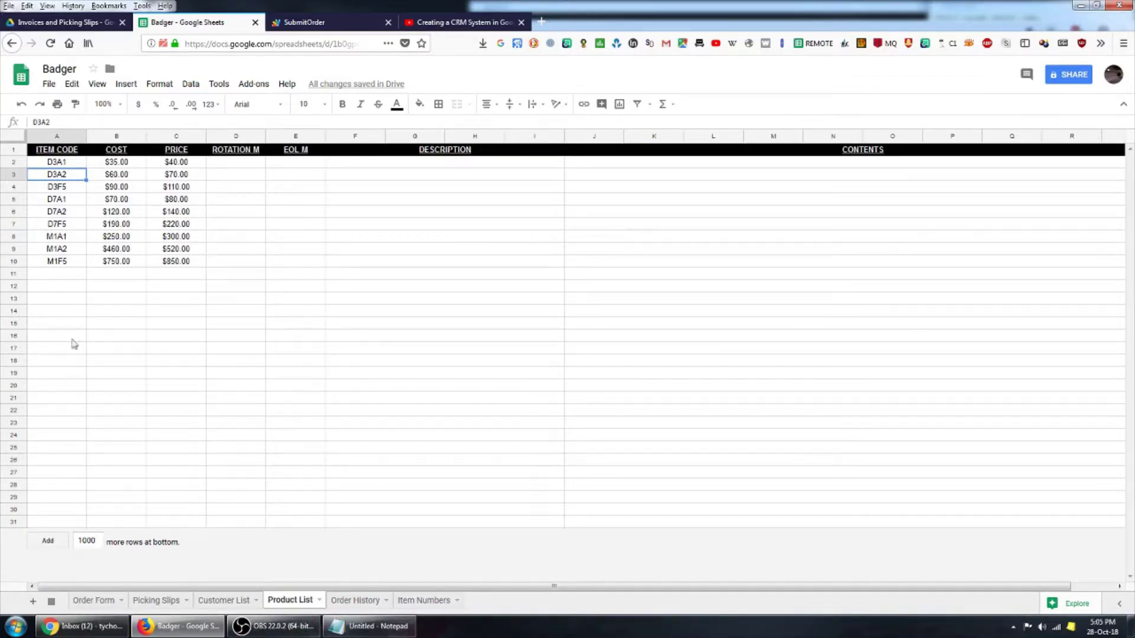
- On Order History, select the recorded order row and review its Delivered By, Recieved By and Delivery Date fields
click(81, 274)
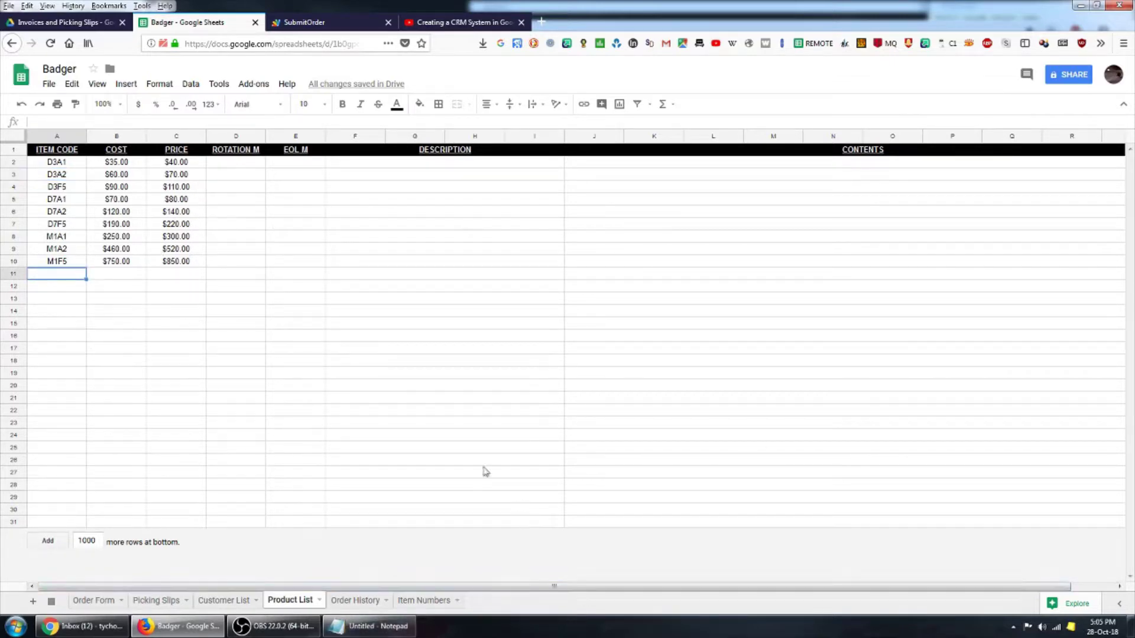
click(358, 600)
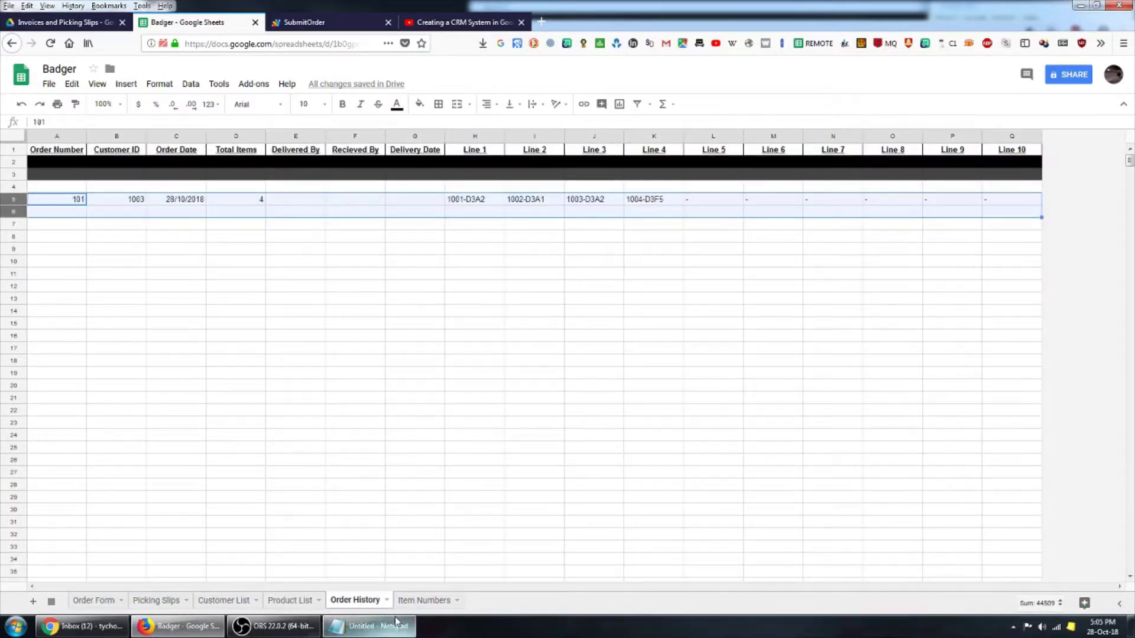
click(276, 282)
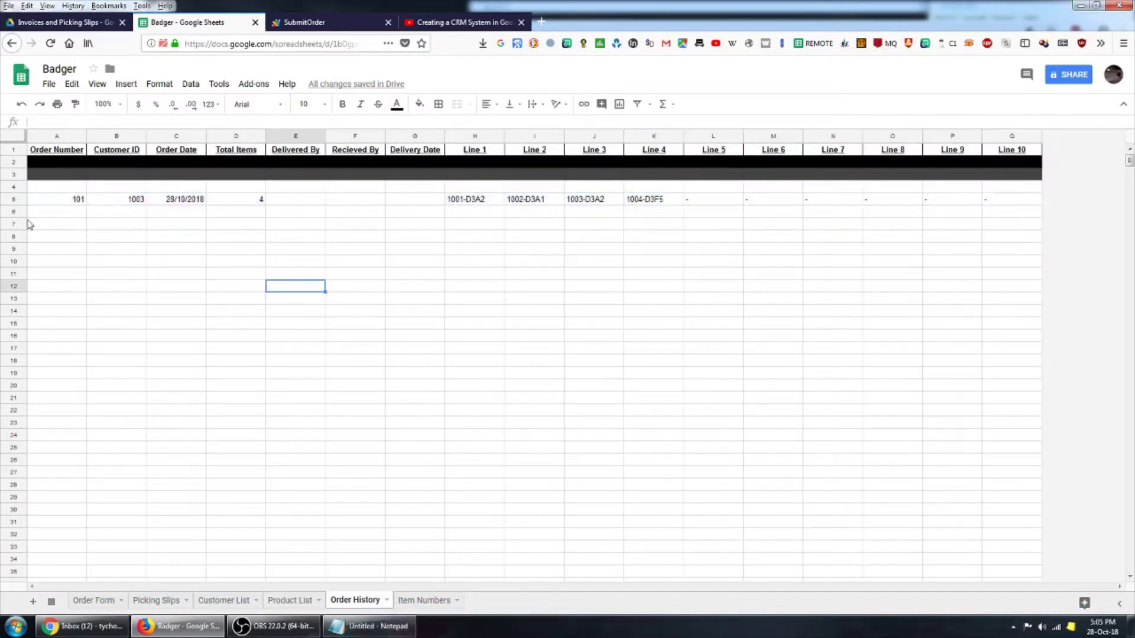
click(13, 199)
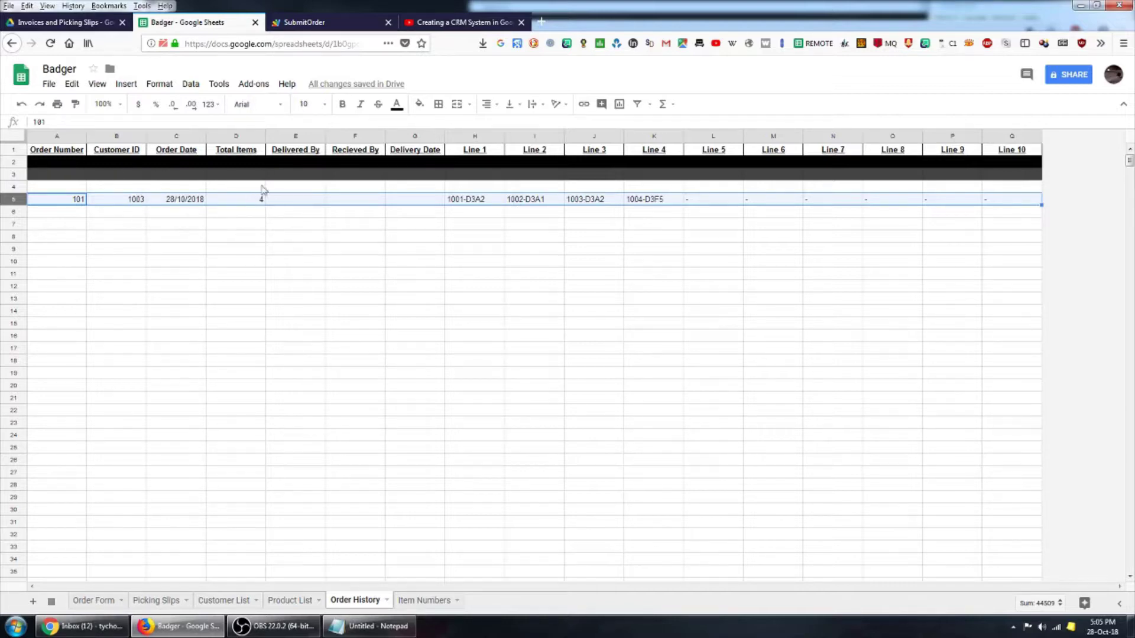
click(597, 329)
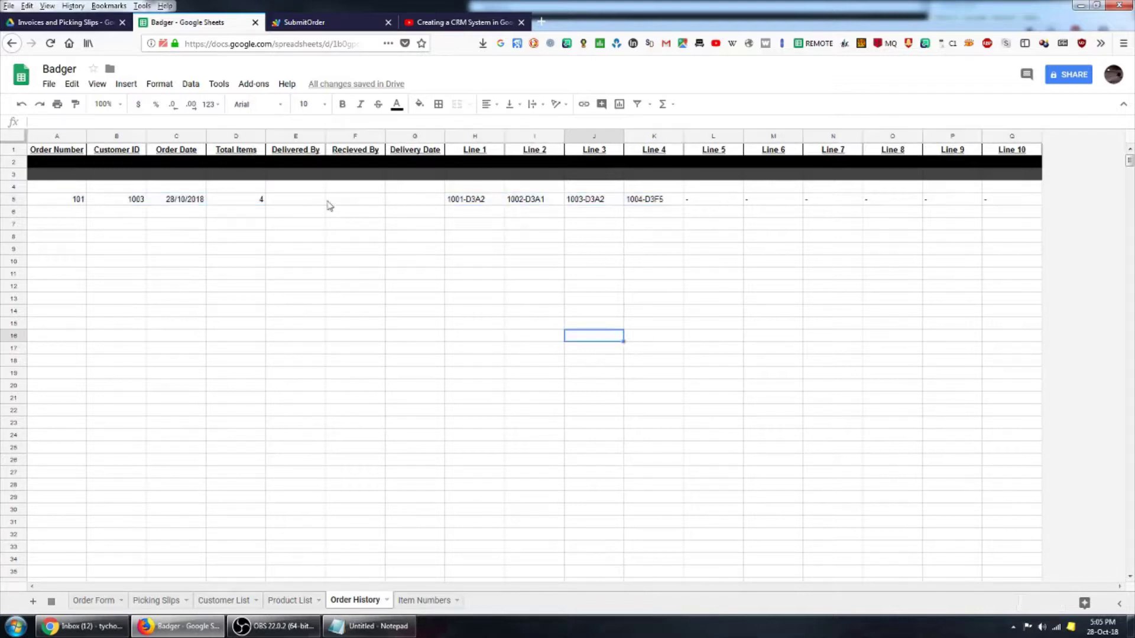
click(306, 199)
click(357, 202)
click(417, 202)
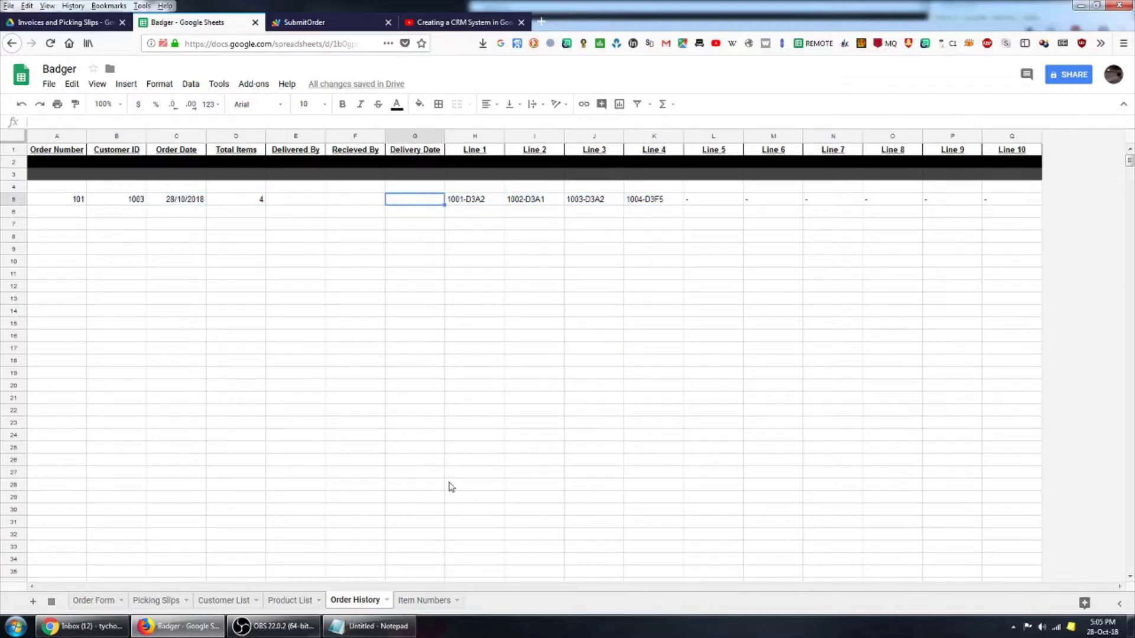
- Inspect the order's Line cells, from item 1001-D3A2 on Line 1 to the empty Line 7
click(691, 403)
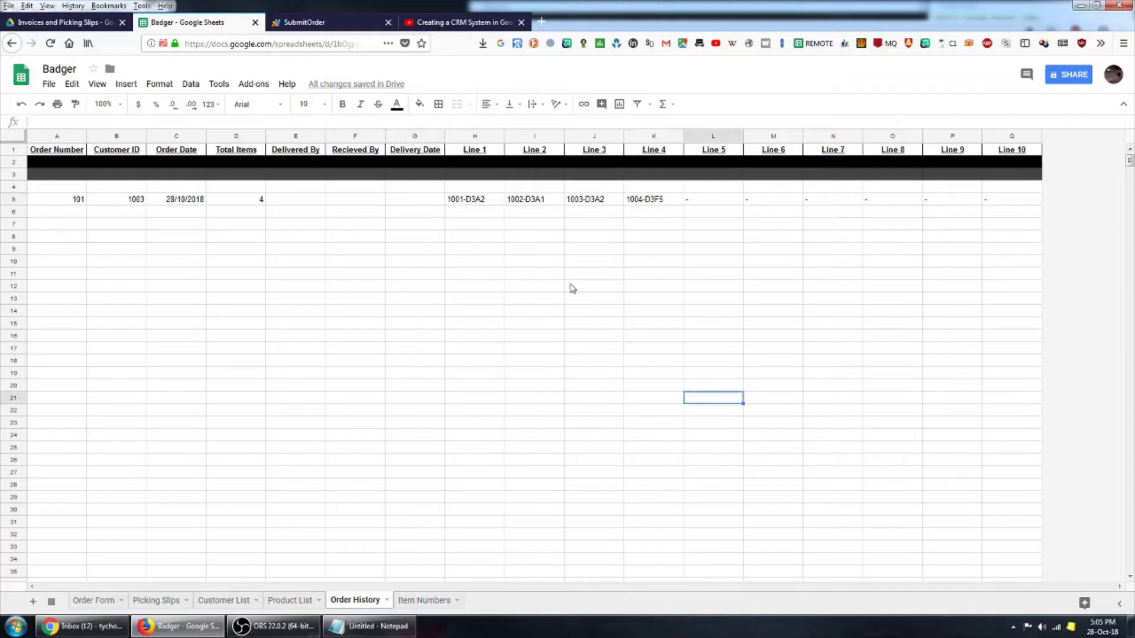
click(476, 200)
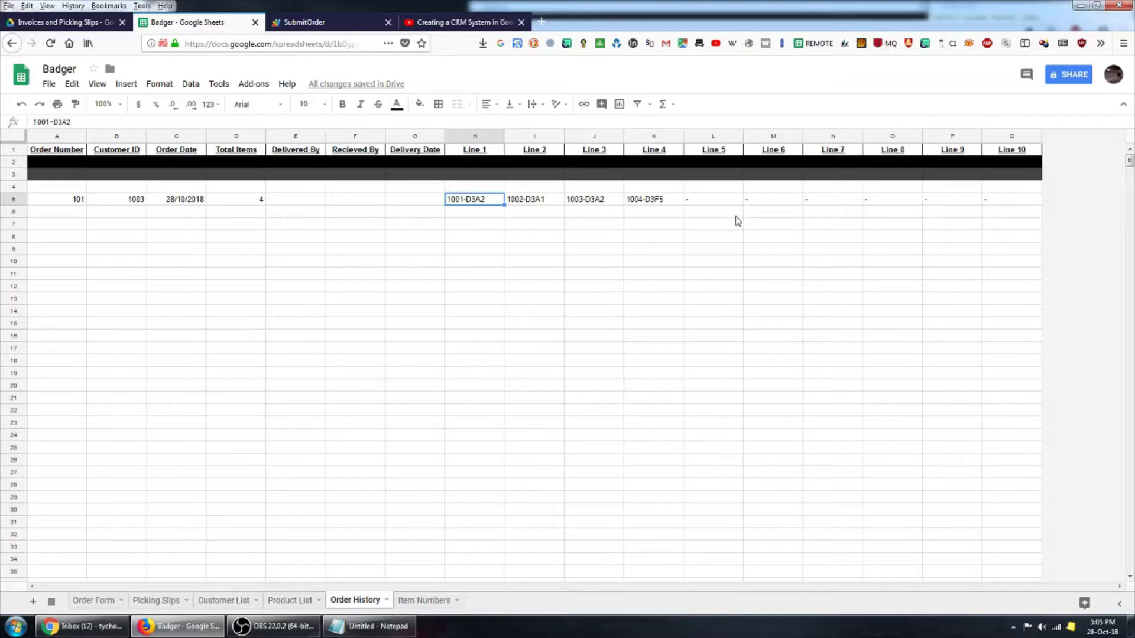
click(703, 198)
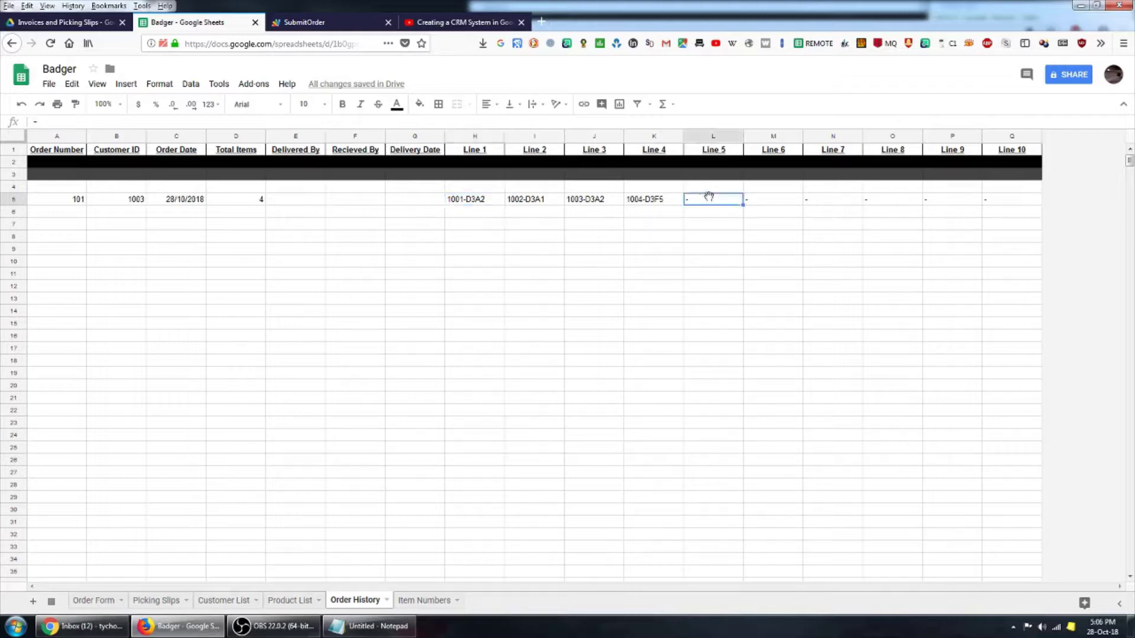
click(783, 203)
click(845, 202)
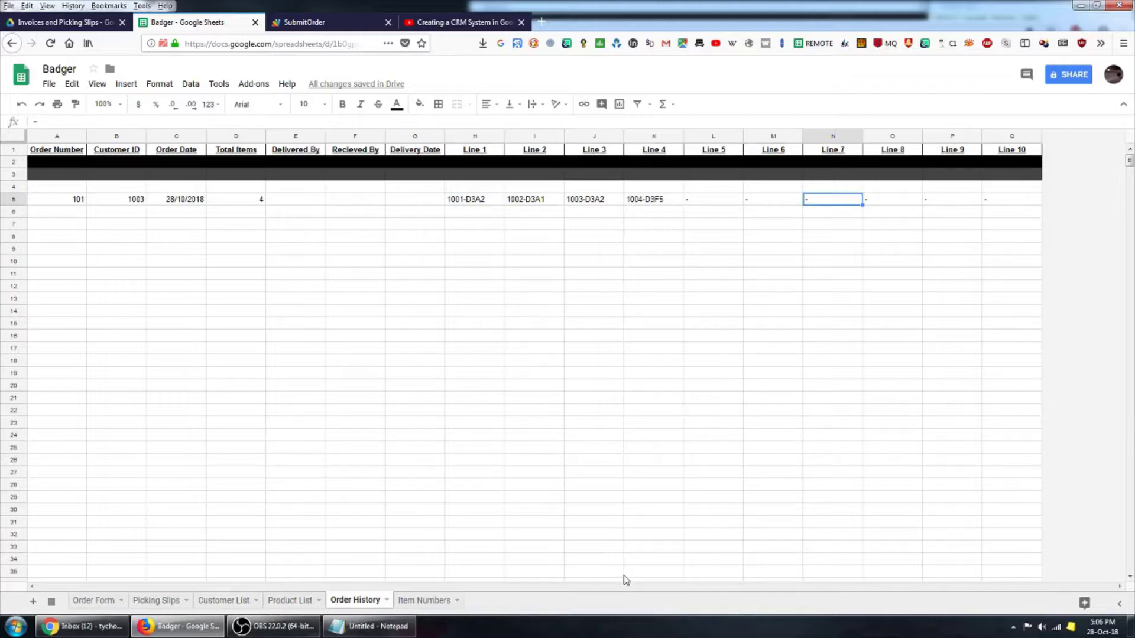
click(425, 600)
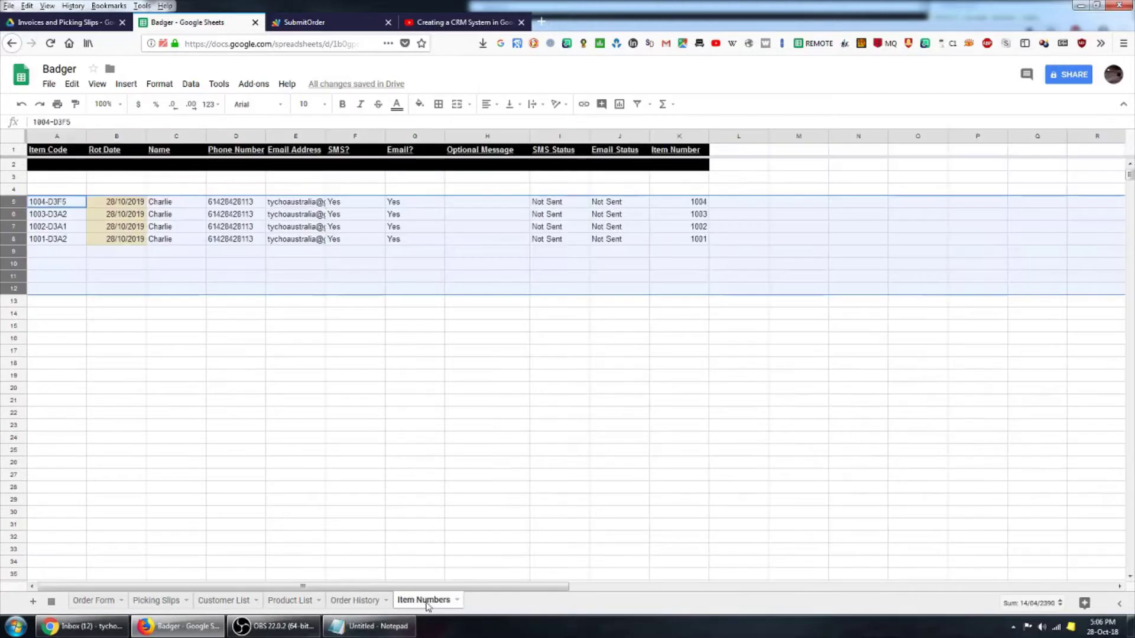
click(281, 414)
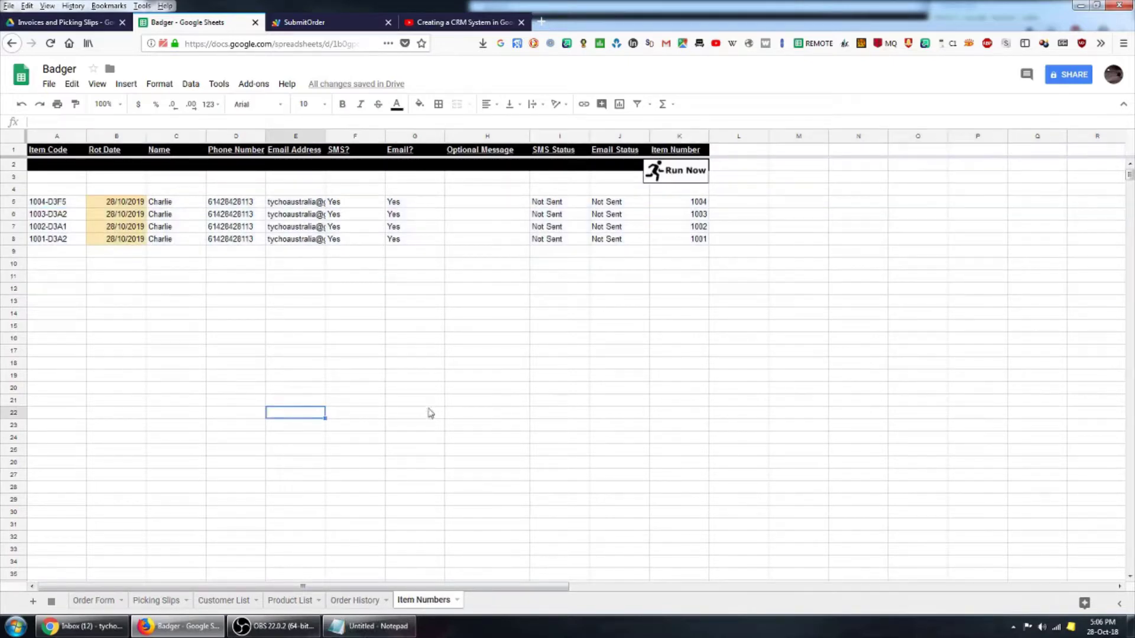
click(65, 206)
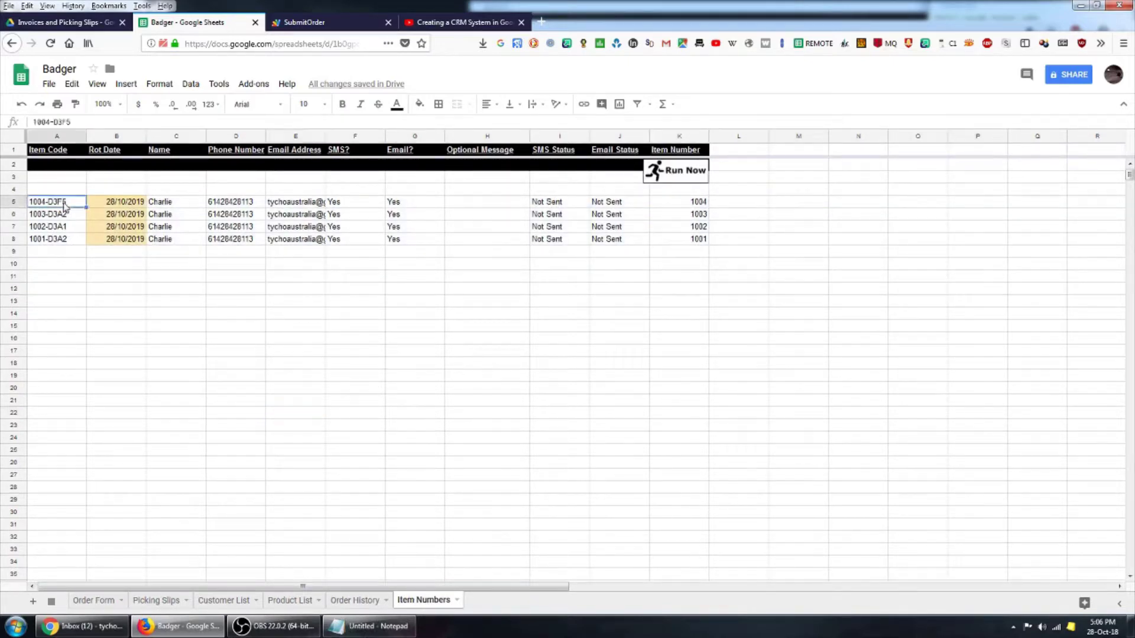
click(71, 217)
click(76, 230)
click(67, 242)
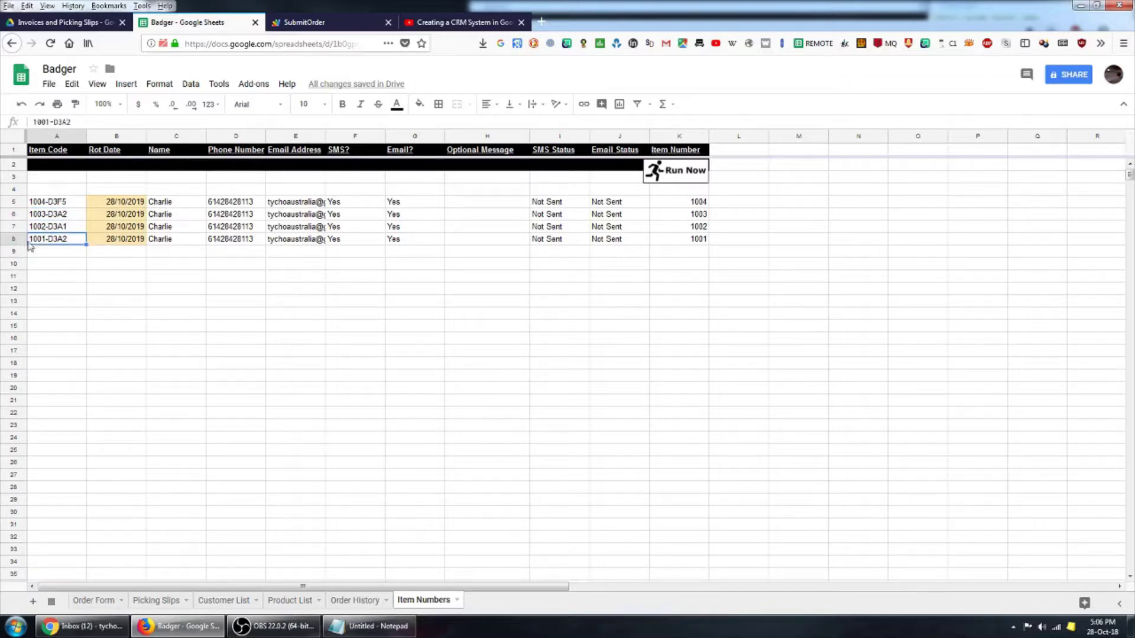
key(End)
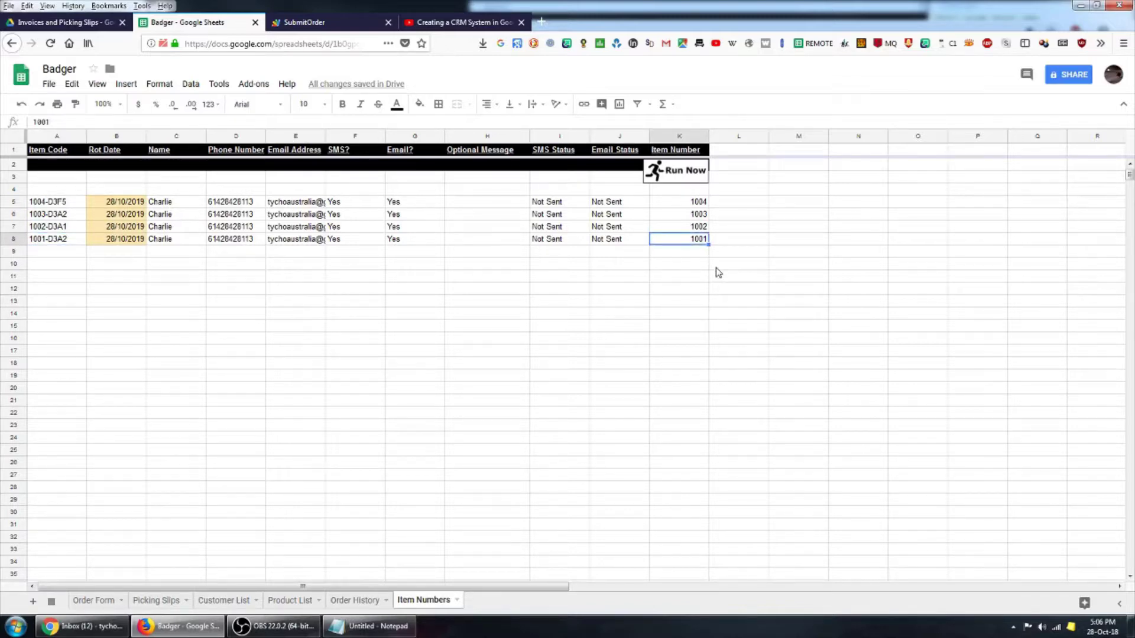
click(729, 253)
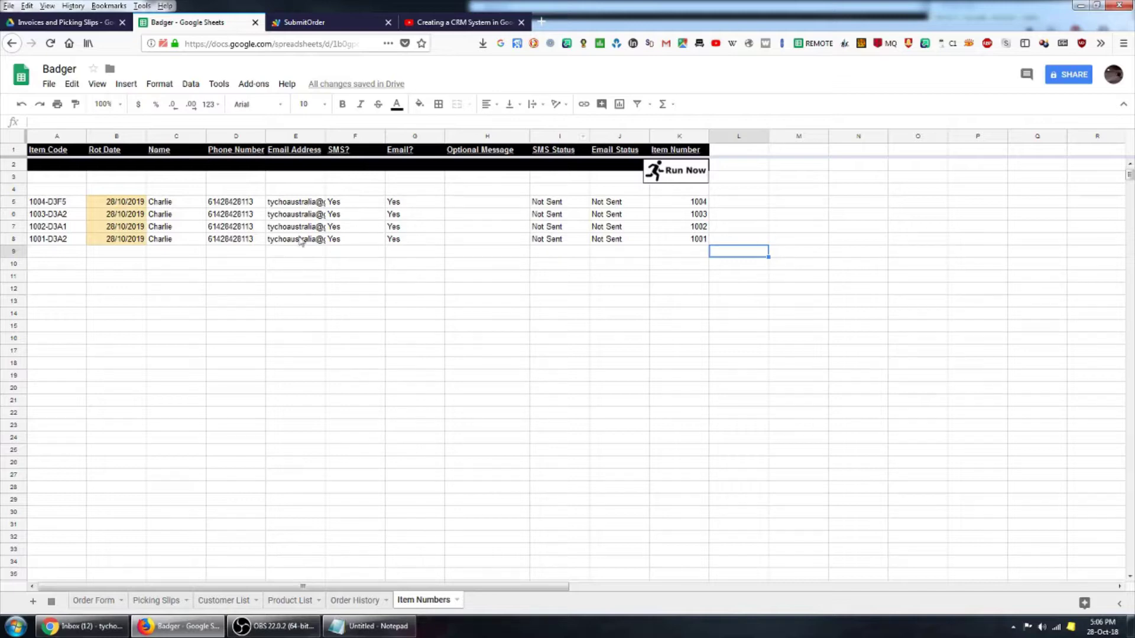
click(290, 206)
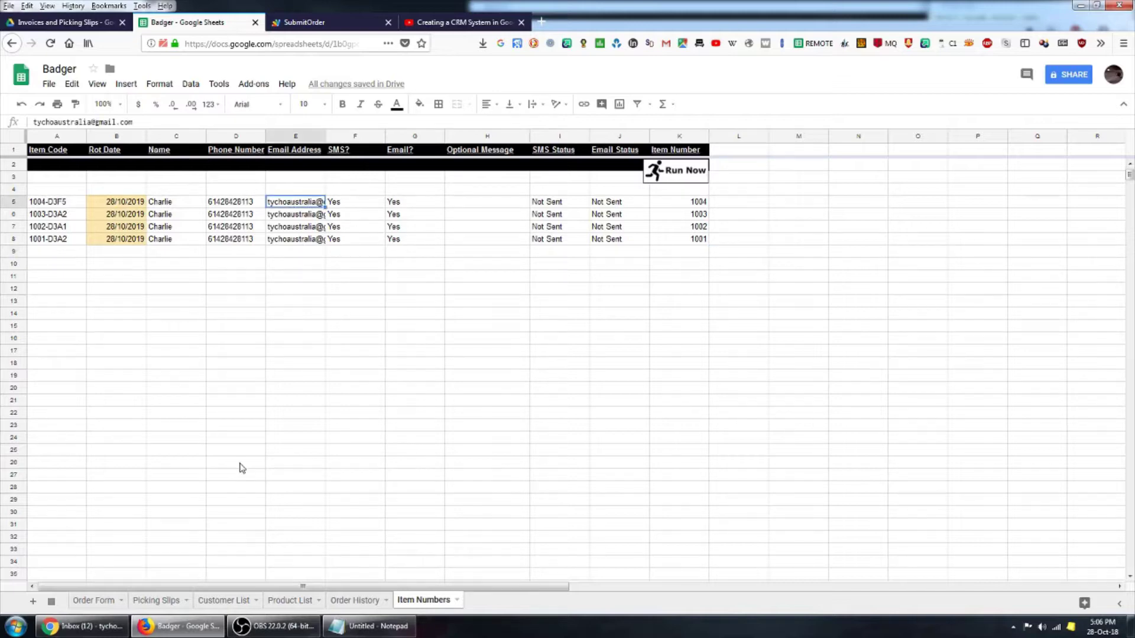
click(247, 206)
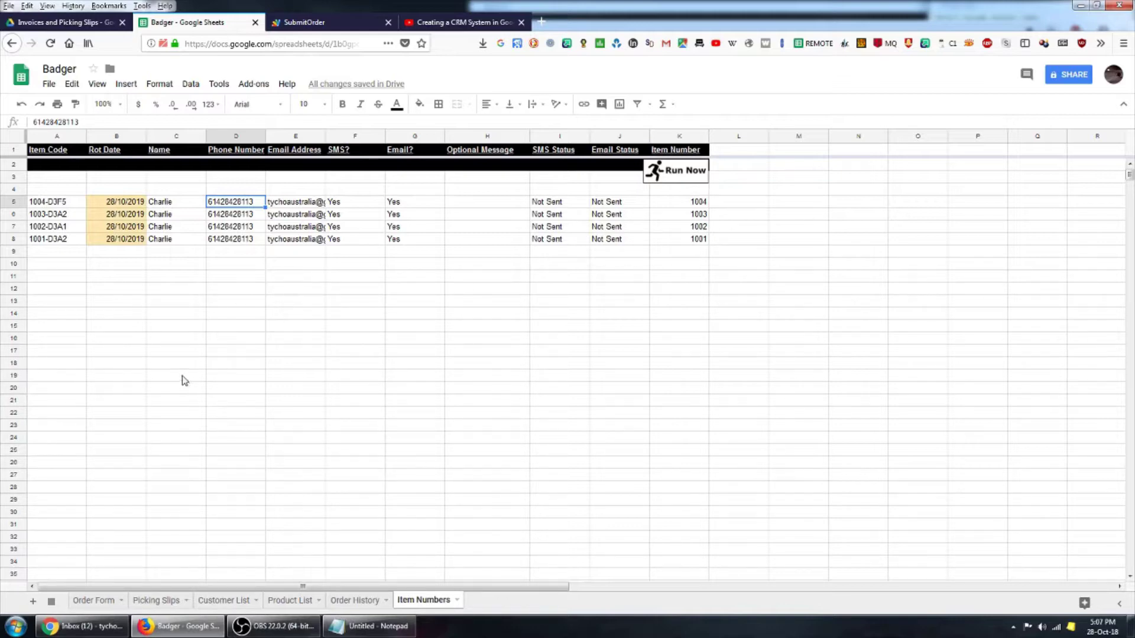
click(129, 203)
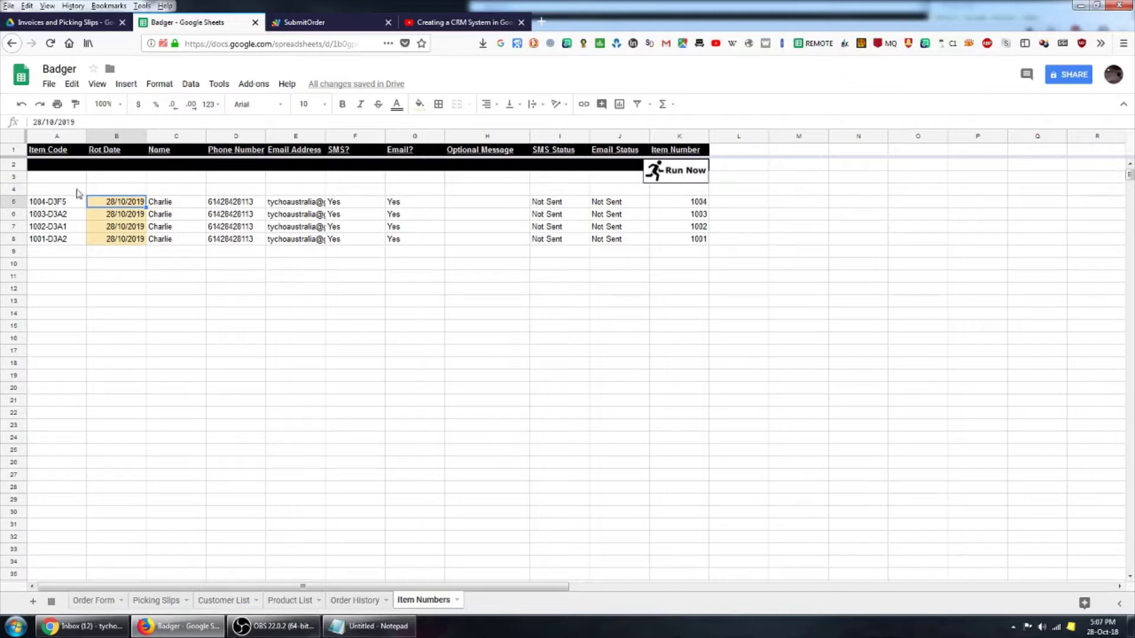
- Change item 1004-D3F5's rotation date to 28/10/2018, accepting the protected-range warning
click(86, 122)
key(BackSpace)
text(8)
click(248, 206)
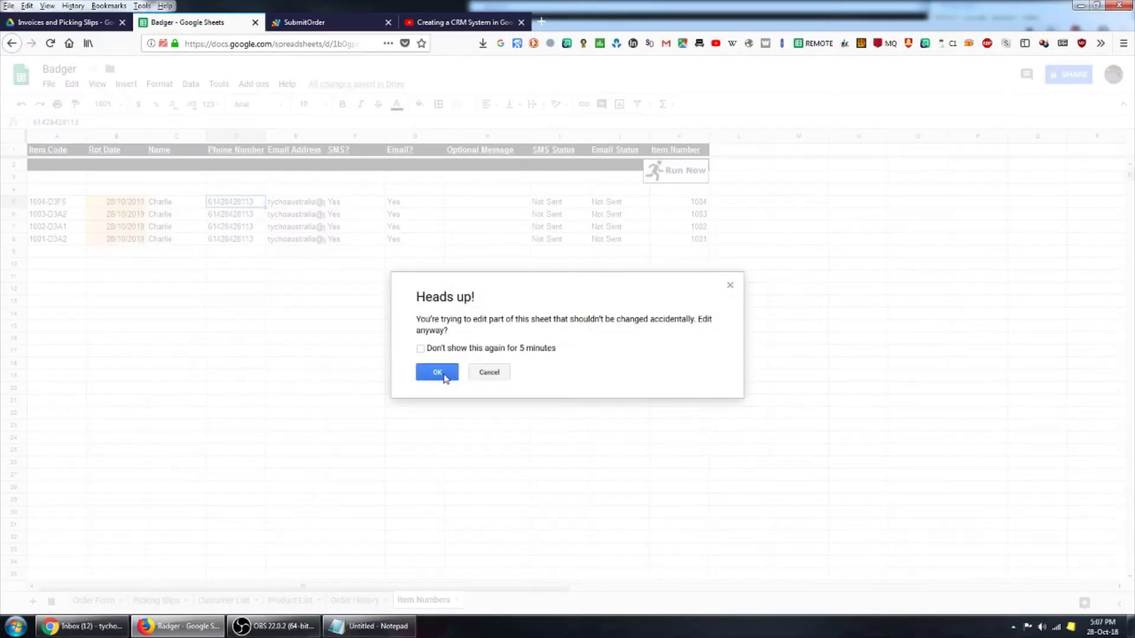
click(436, 372)
- Change the last digit of item 1004-D3F5's phone number to 1, accepting the warning again
click(107, 122)
key(BackSpace)
text(1)
click(421, 363)
click(437, 375)
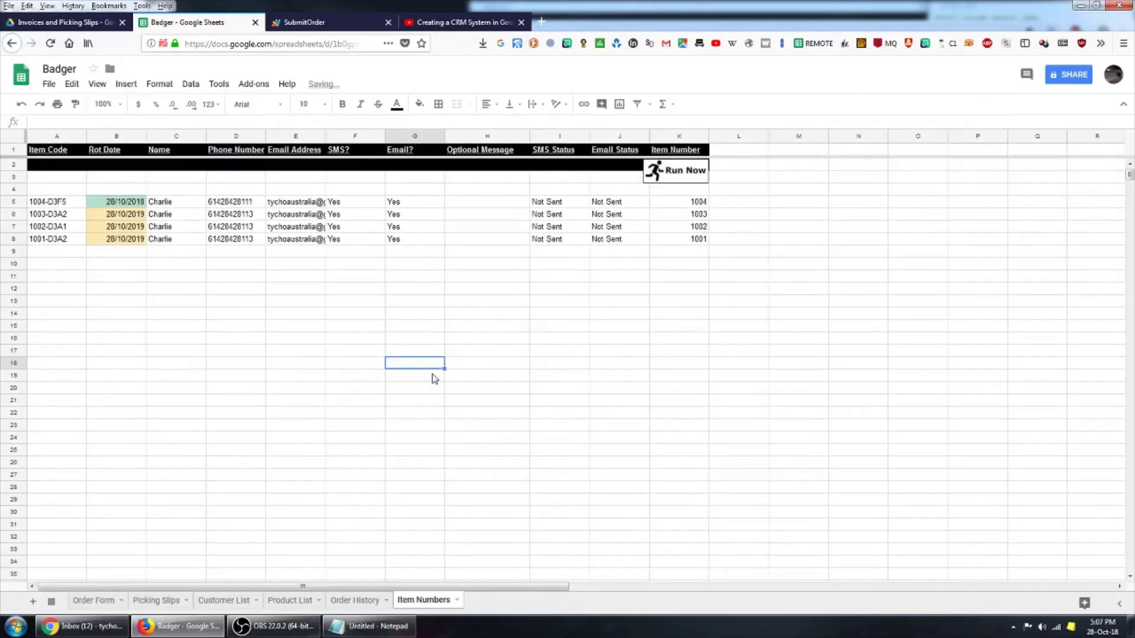
- Run the reminder script and confirm item 1004-D3F5 shows Sent and Email Sent, checking its email and phone
click(690, 178)
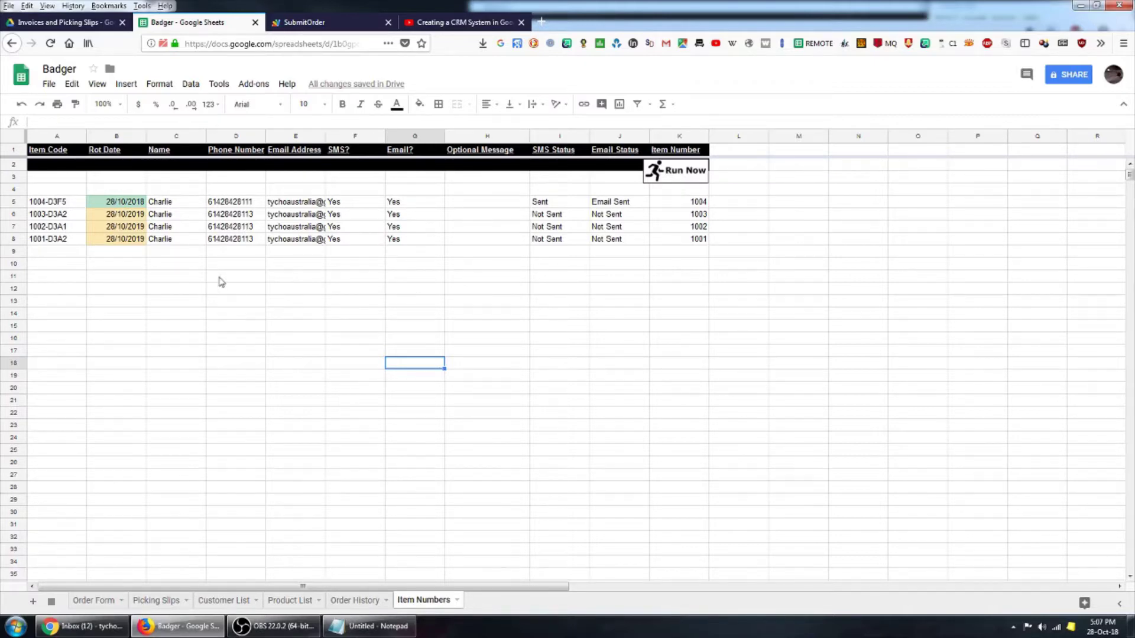
click(582, 204)
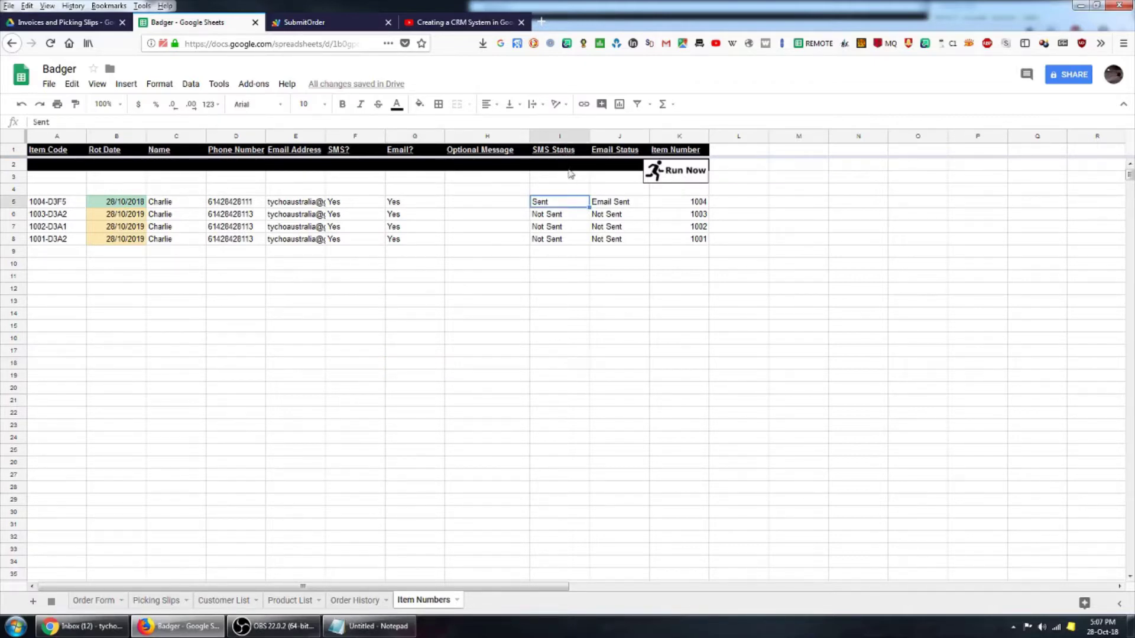
click(623, 204)
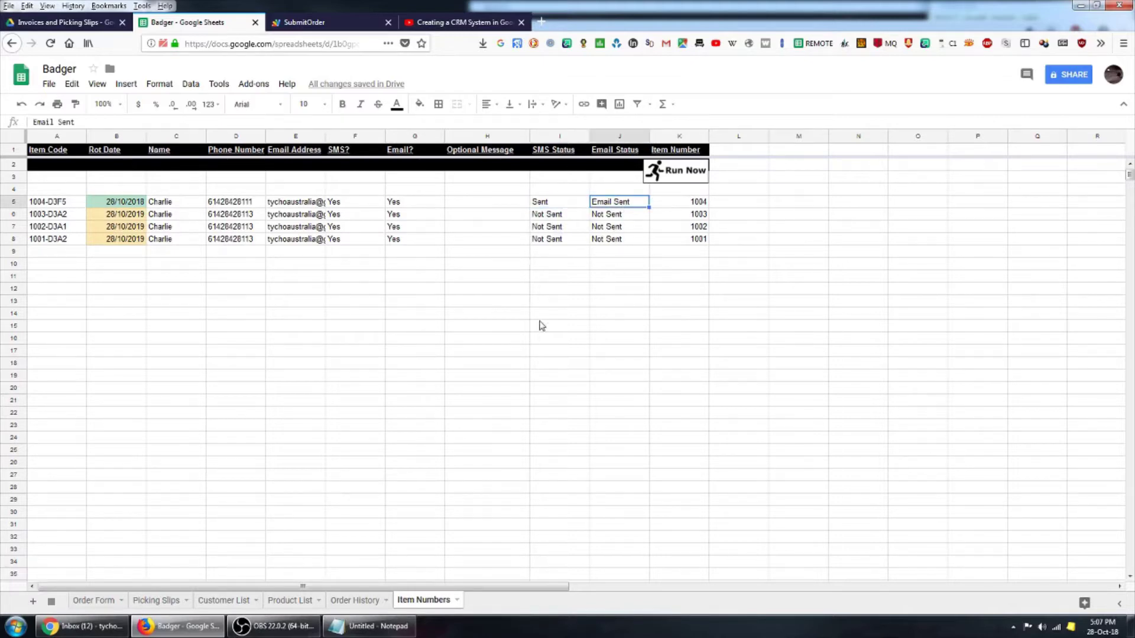
click(271, 203)
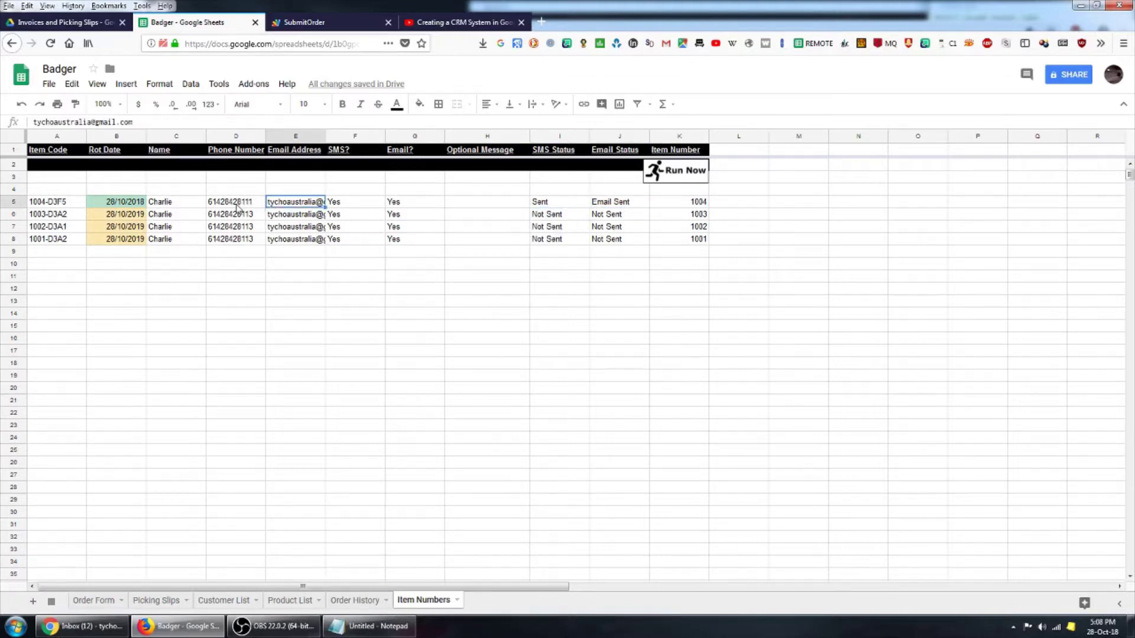
click(237, 203)
click(300, 204)
- Refresh Gmail, read the Squirrel Item Rotation Reminder email about item 1004-D3F5, and return to Badger
click(88, 631)
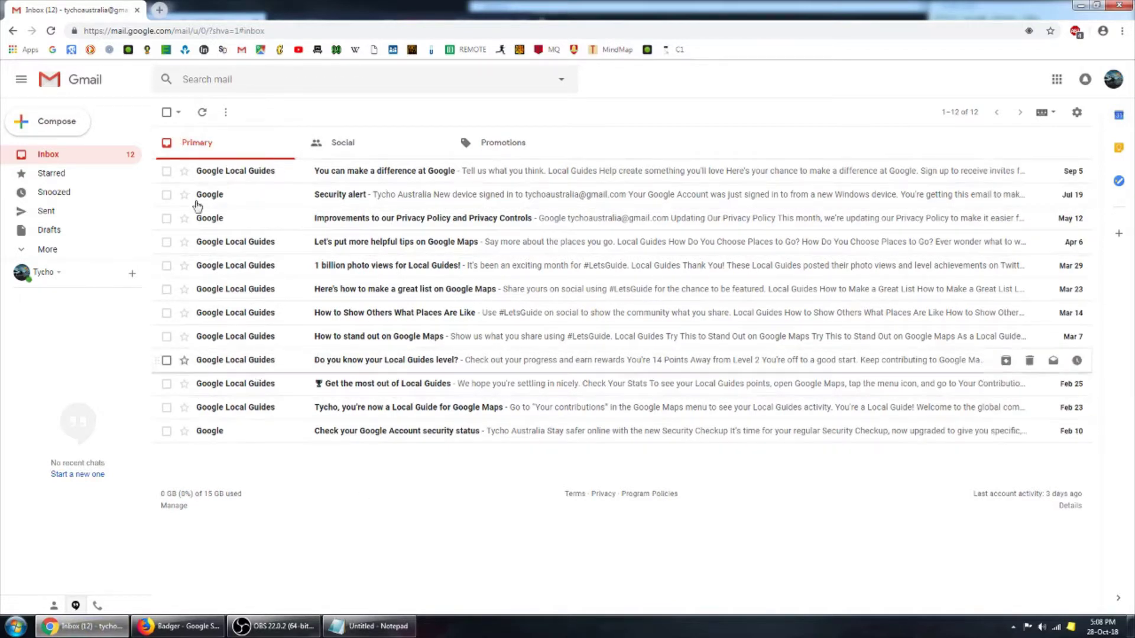
click(181, 630)
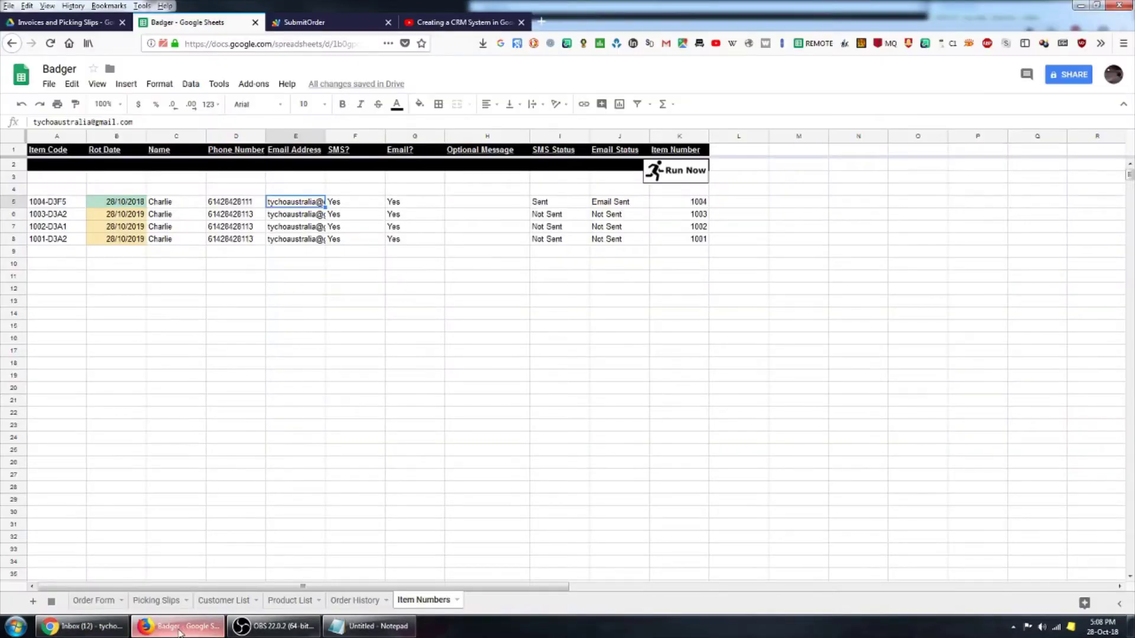
click(83, 627)
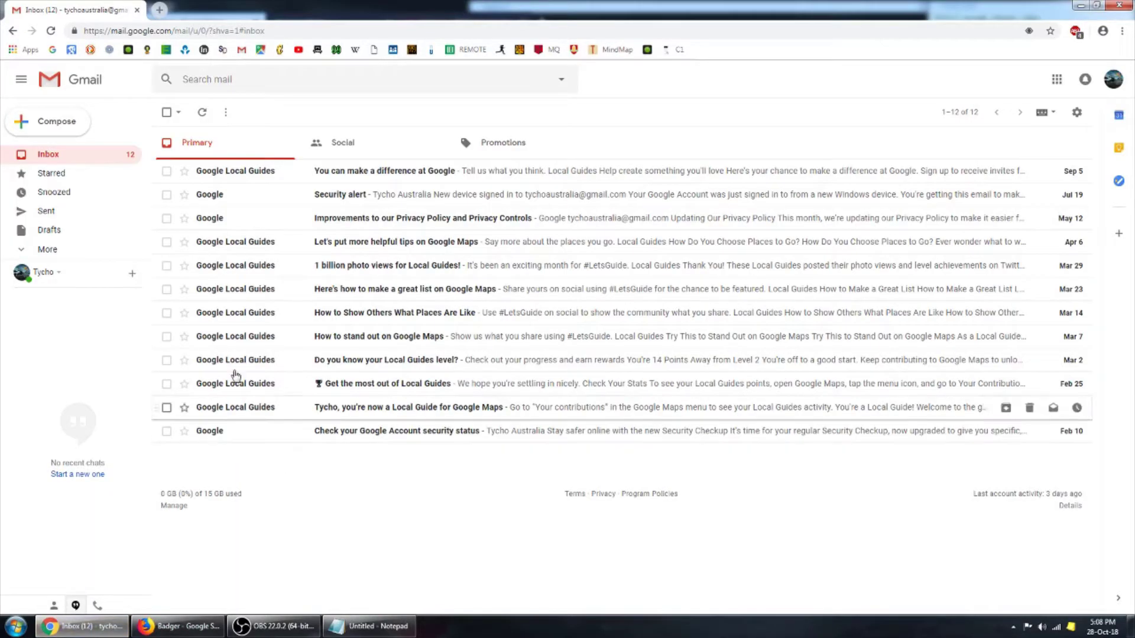
click(207, 127)
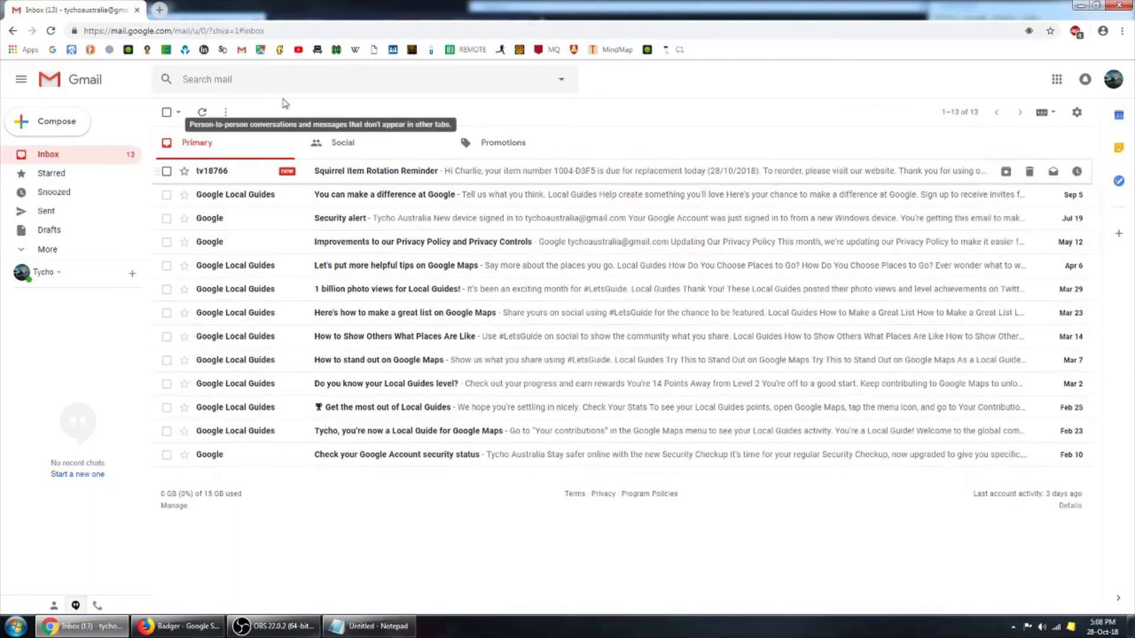
click(214, 172)
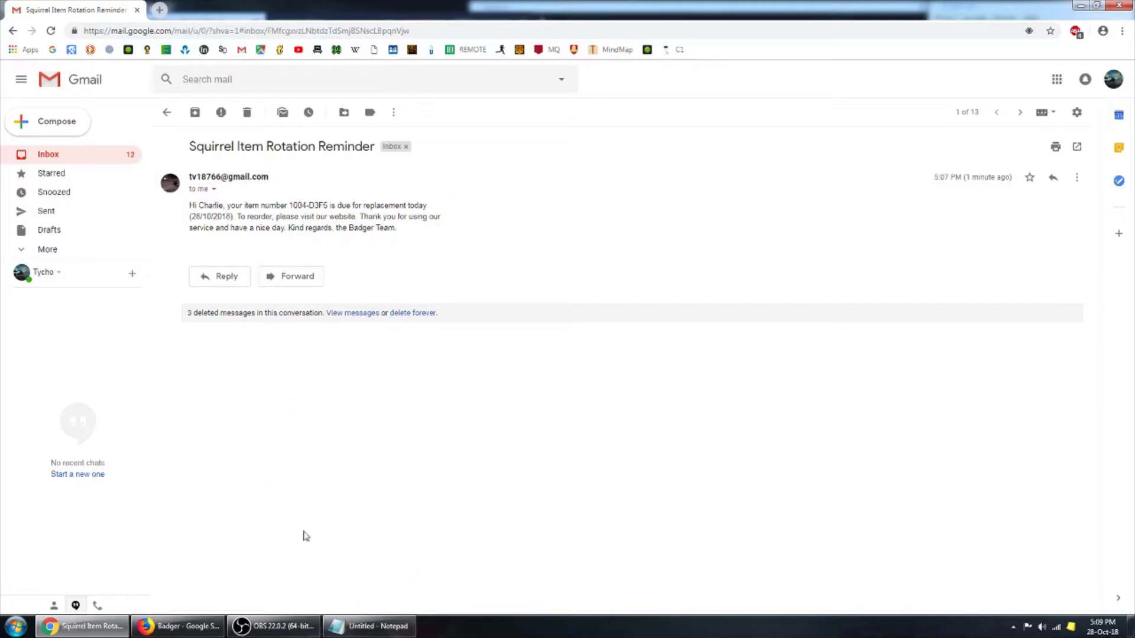
click(177, 625)
- Rerun the reminder script and recheck item 1004-D3F5's rotation date, SMS status and optional message
click(559, 288)
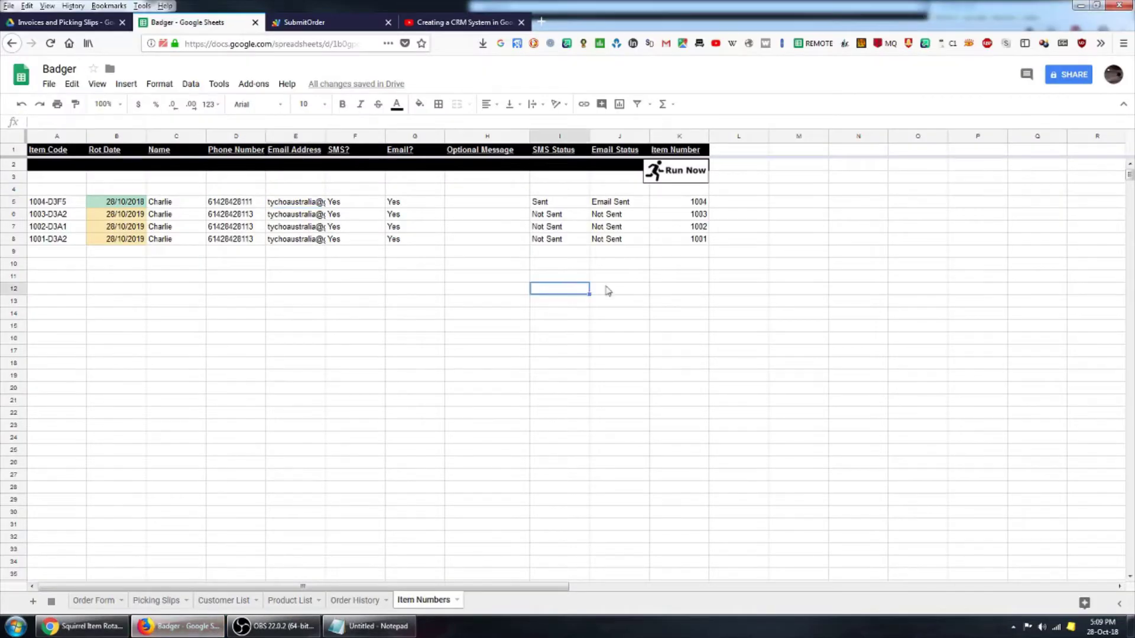
click(680, 179)
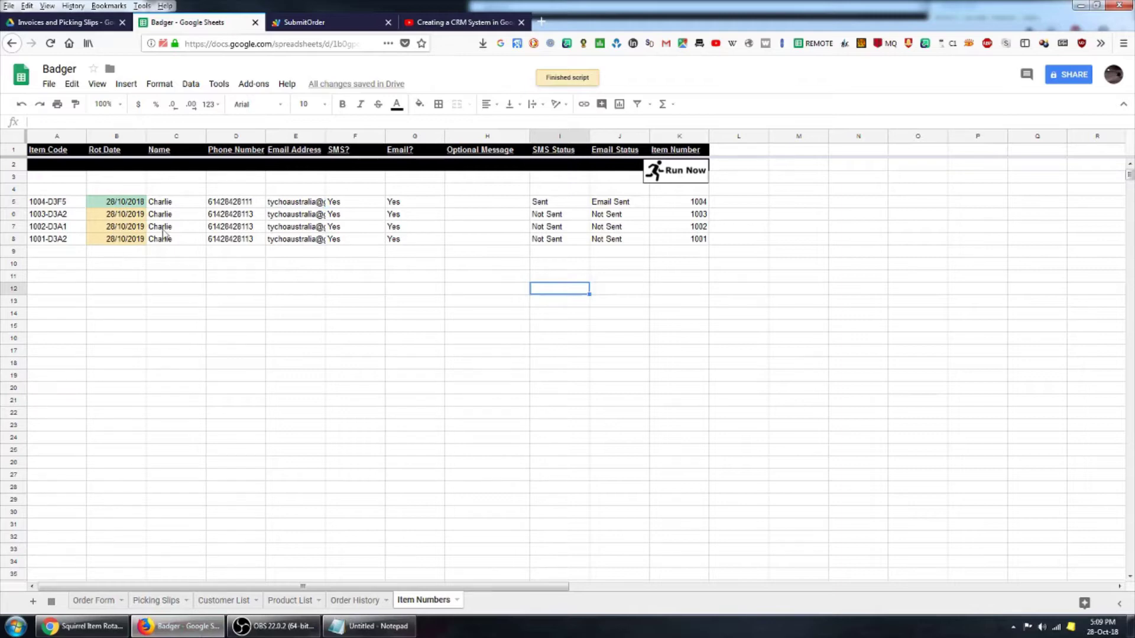
click(131, 204)
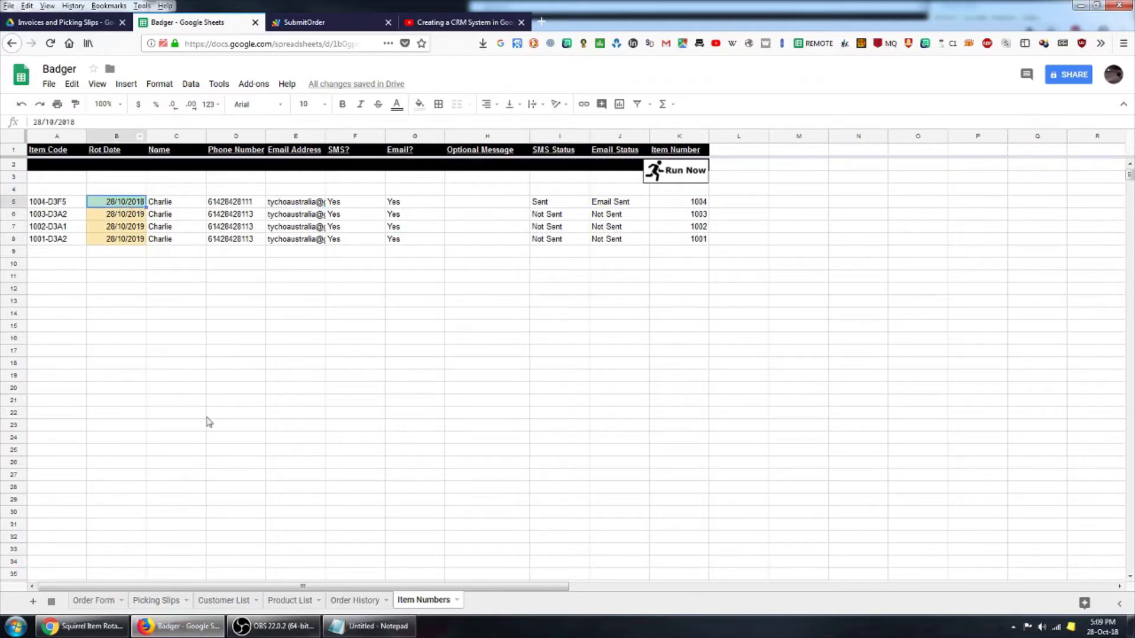
click(552, 206)
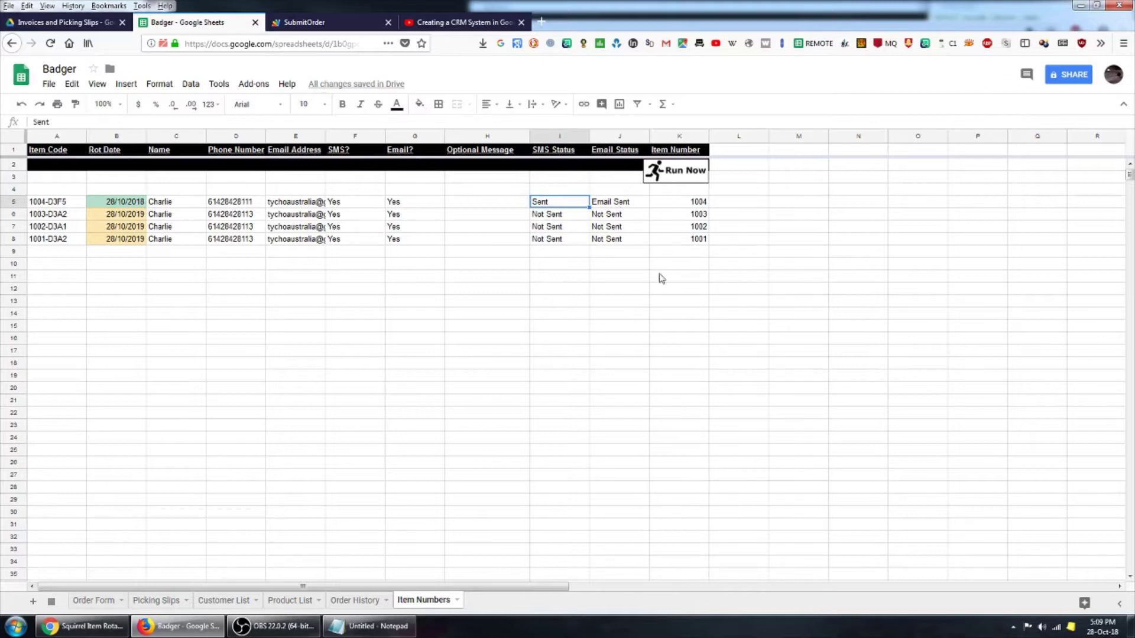
click(481, 206)
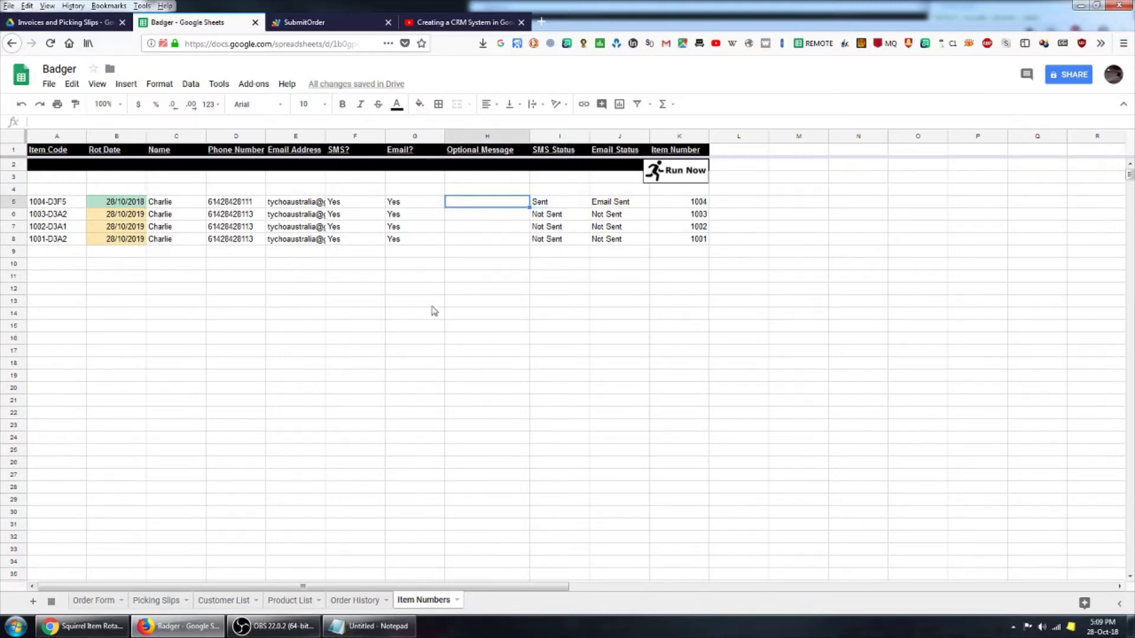
- Change item 1003-D3A2's rotation date to 28/10/2018, accepting the protected-range warning
click(144, 214)
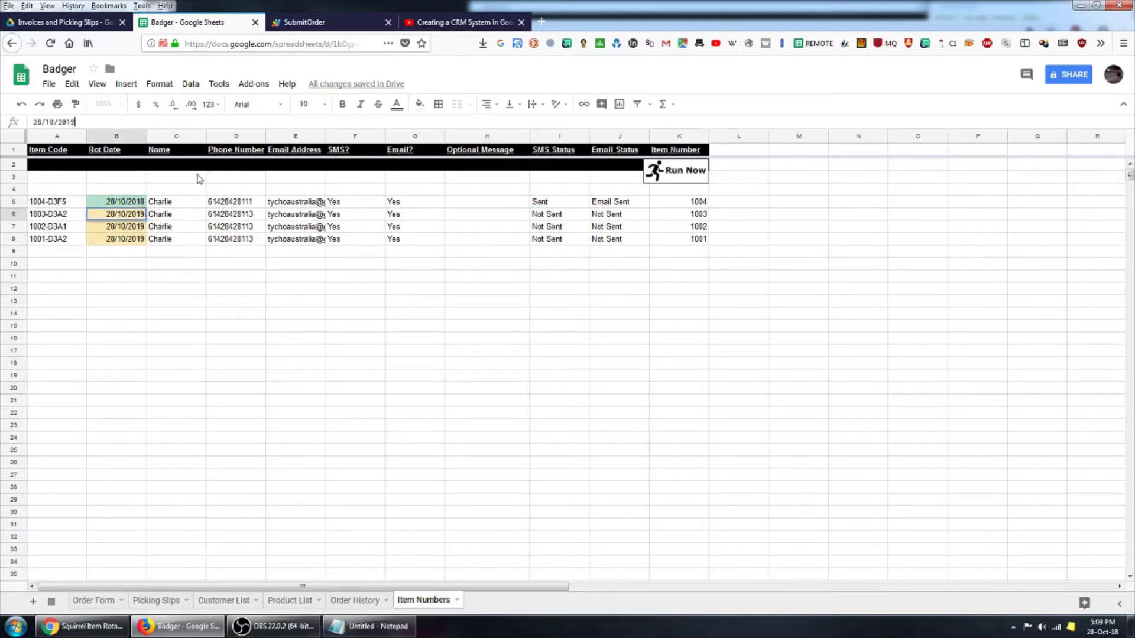
key(BackSpace)
text(8)
key(Return)
click(255, 277)
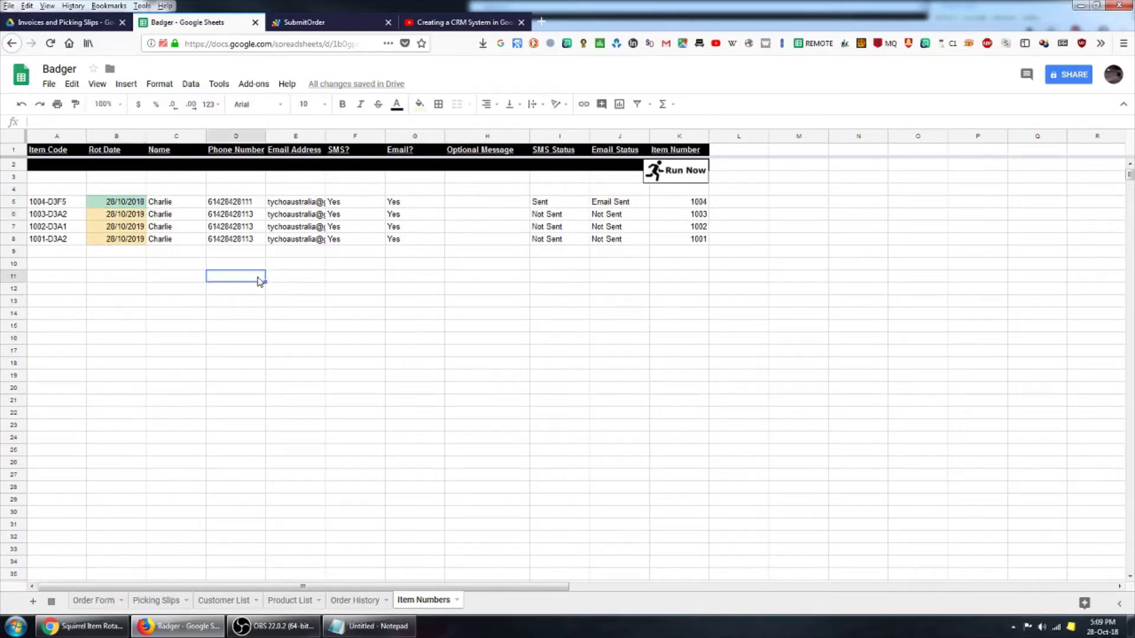
click(435, 372)
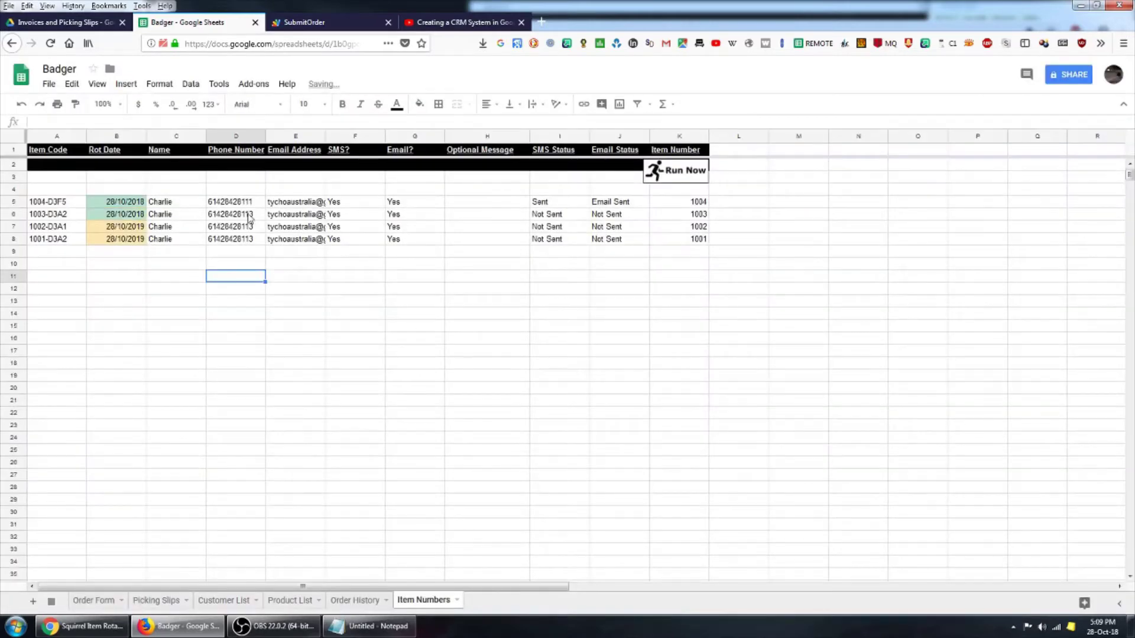
- Change item 1003-D3A2's phone number, accept the warning, and run the reminder script for it
click(213, 214)
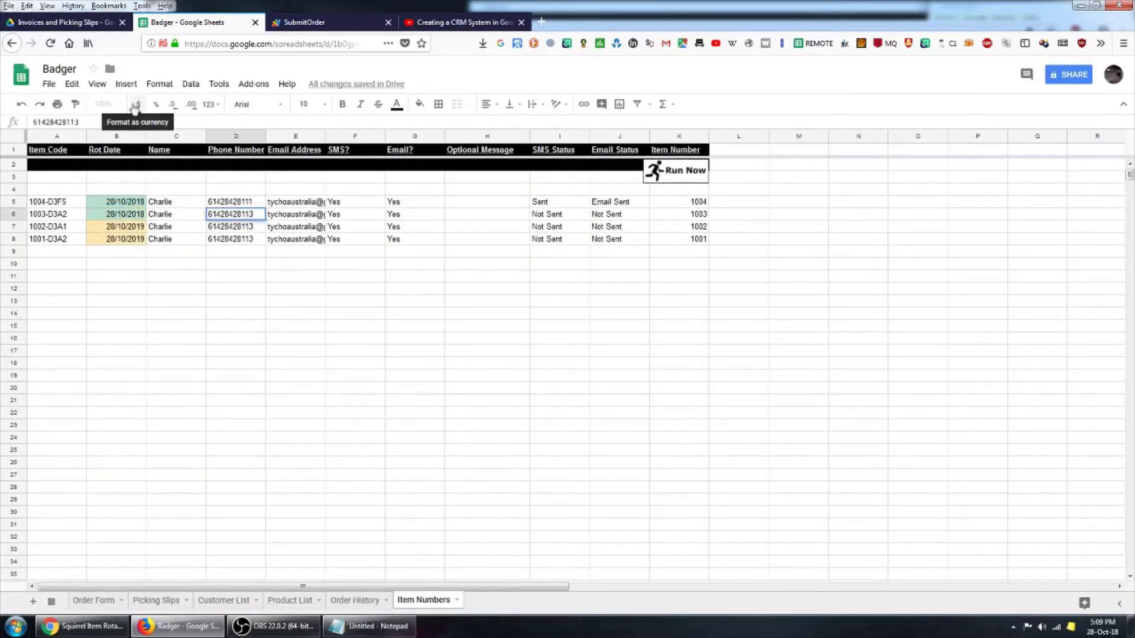
click(378, 302)
key(ctrl+z)
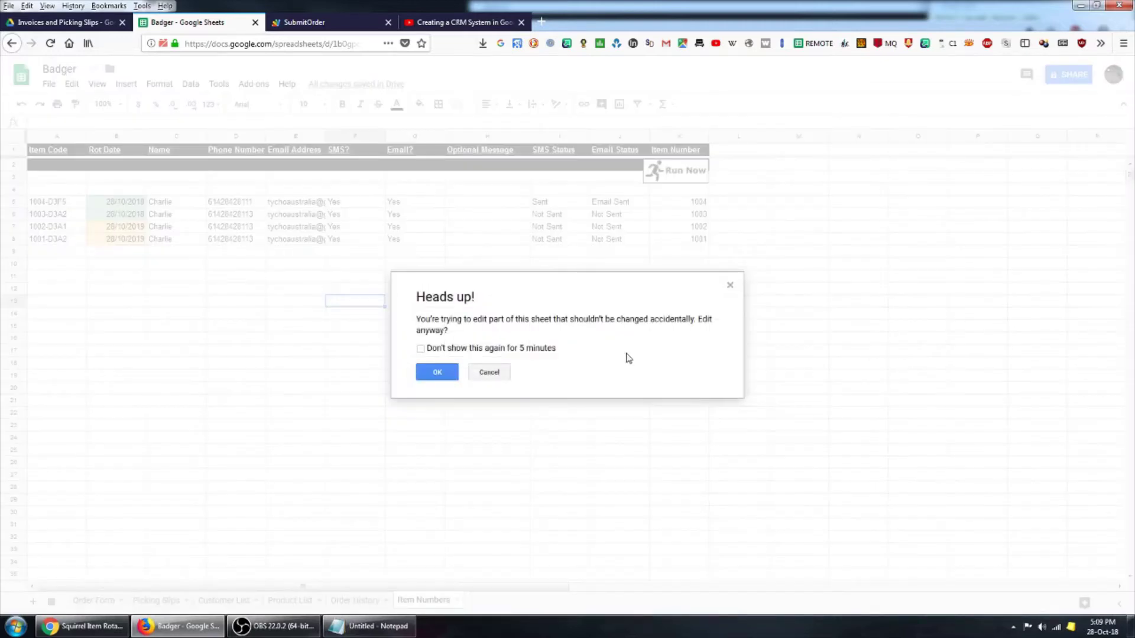
click(435, 371)
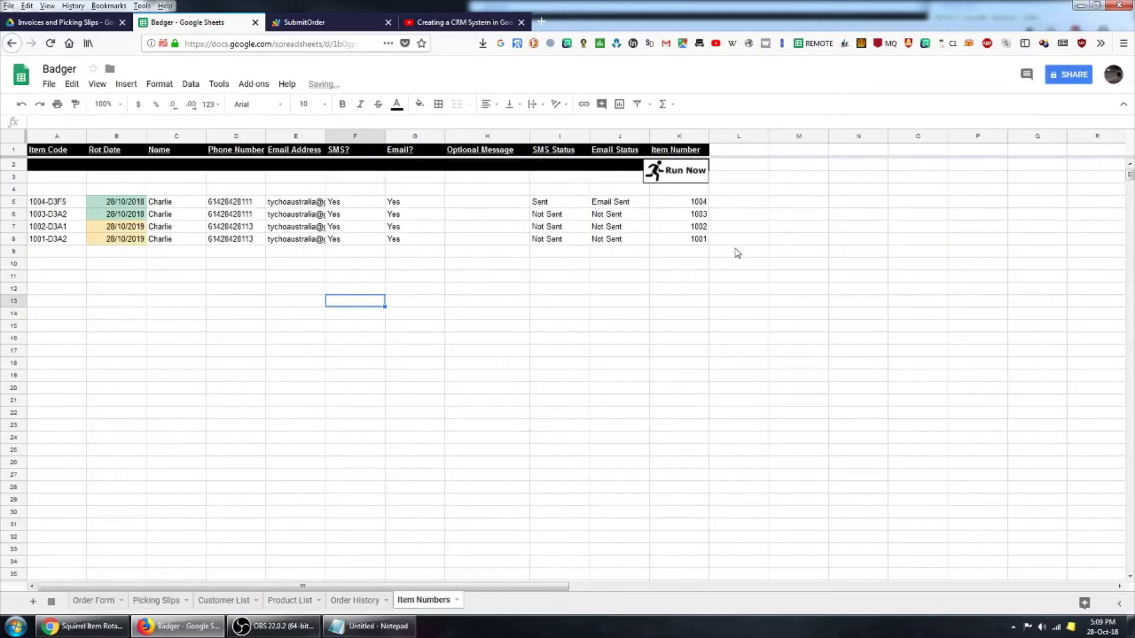
click(681, 175)
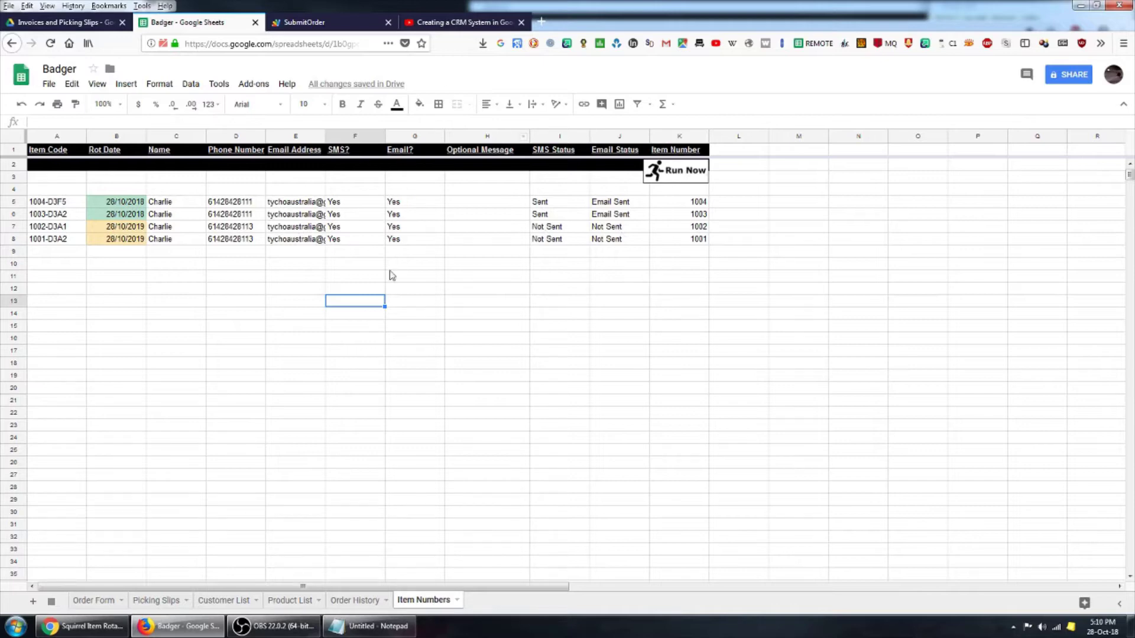
- In Gmail, open the Squirrel Item Rotation Reminder thread, expand the earlier message, then return to Badger
click(119, 626)
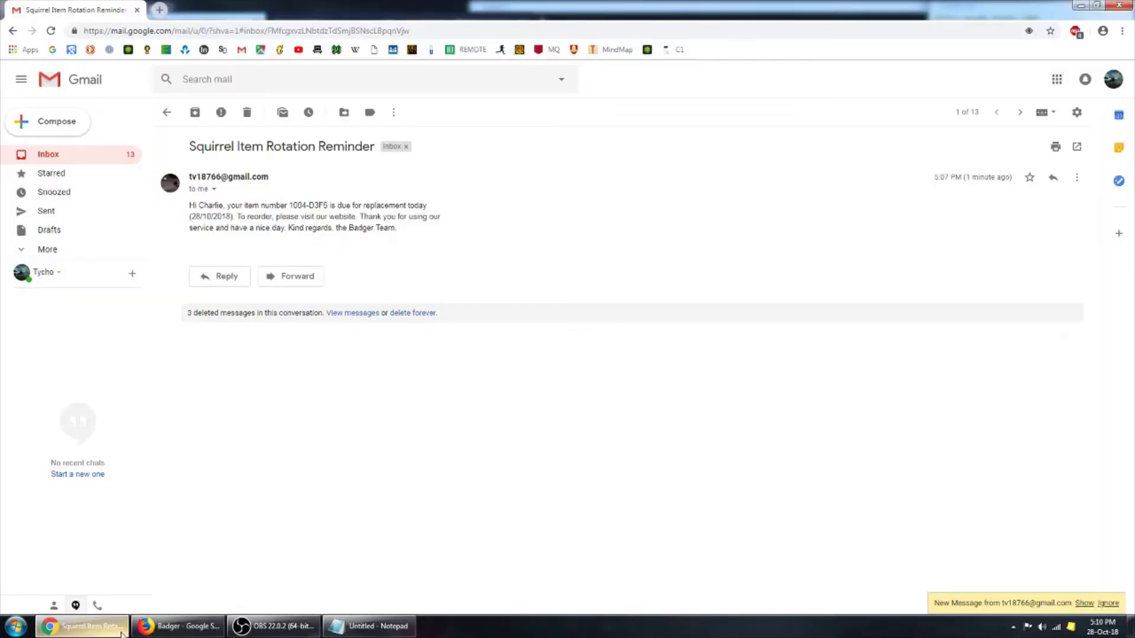
click(53, 156)
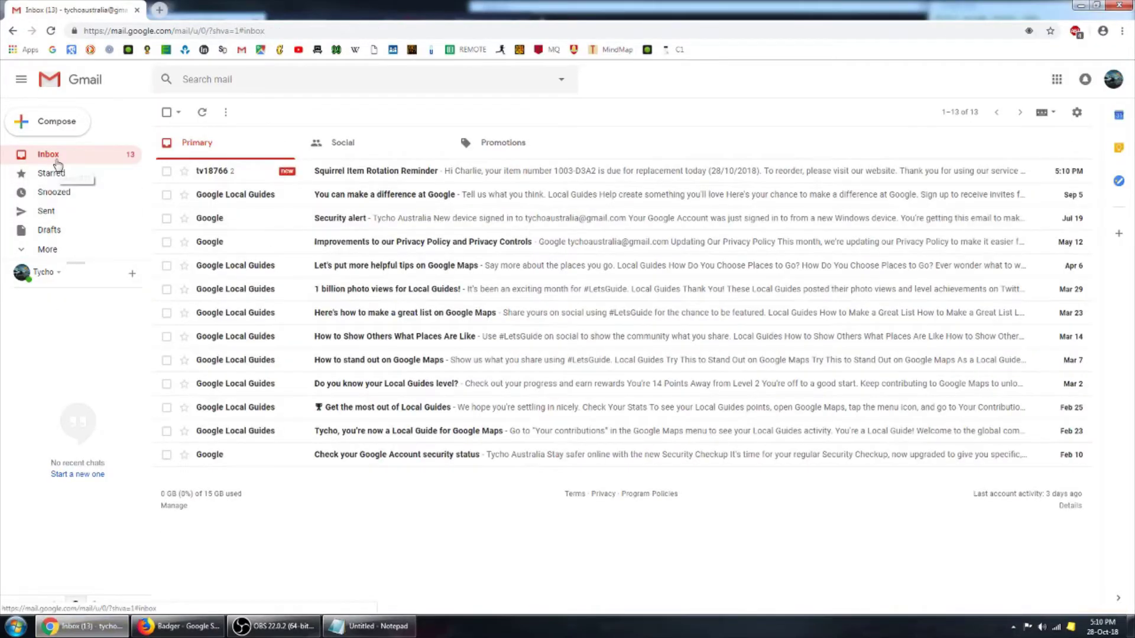
click(213, 171)
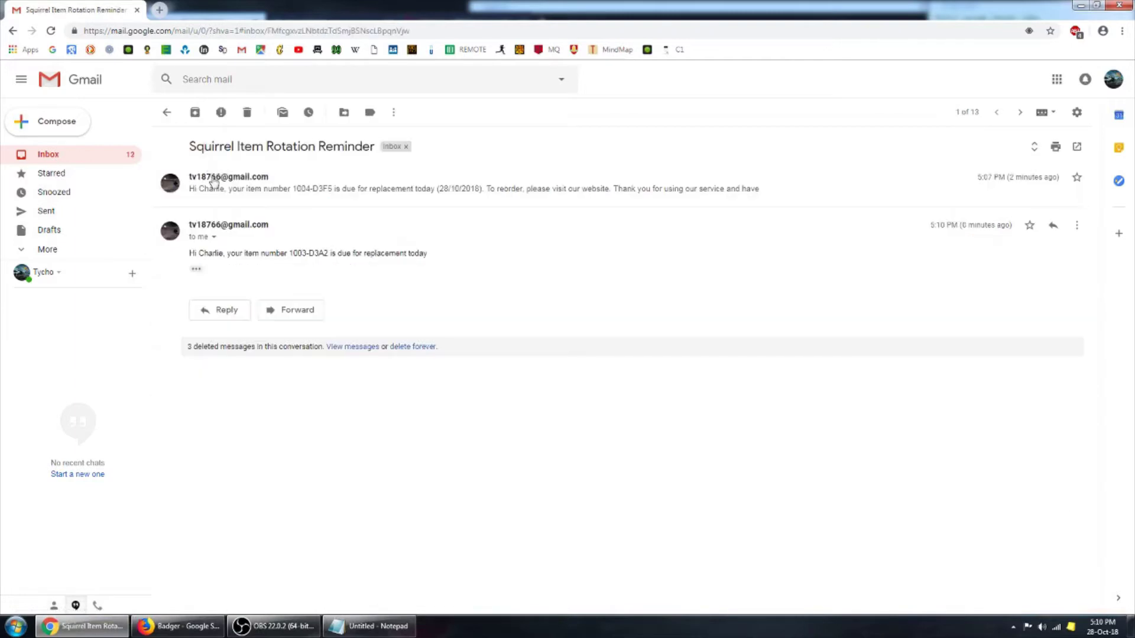
click(357, 195)
key(alt+Tab)
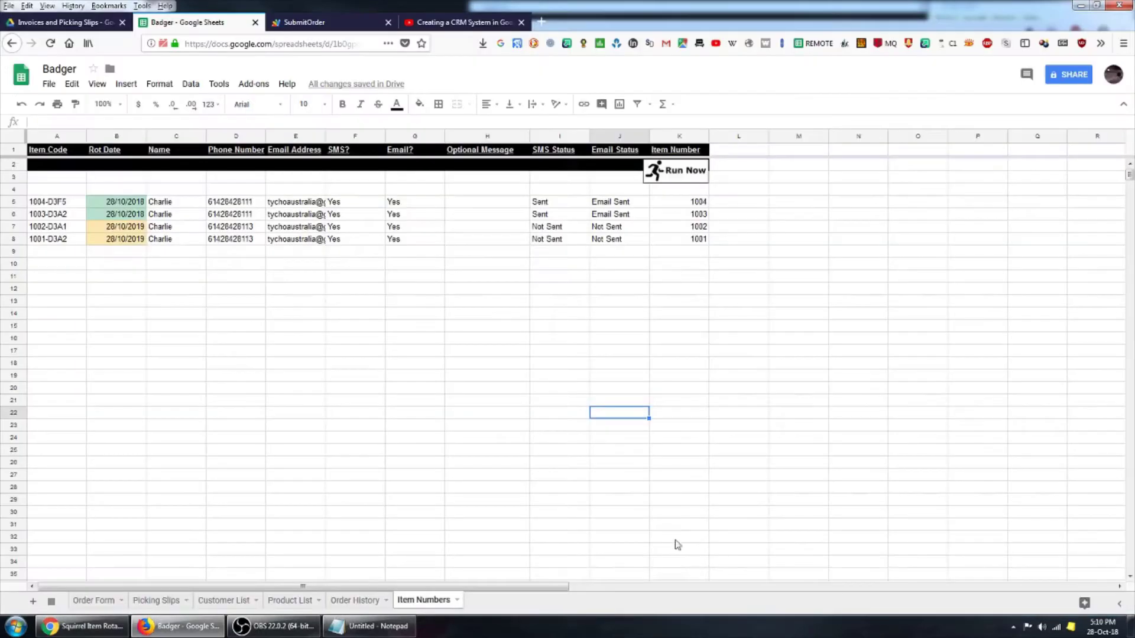
- Look through the Customer List, Item Numbers, Order History and Product List sheets, ending on the Order Form
click(242, 600)
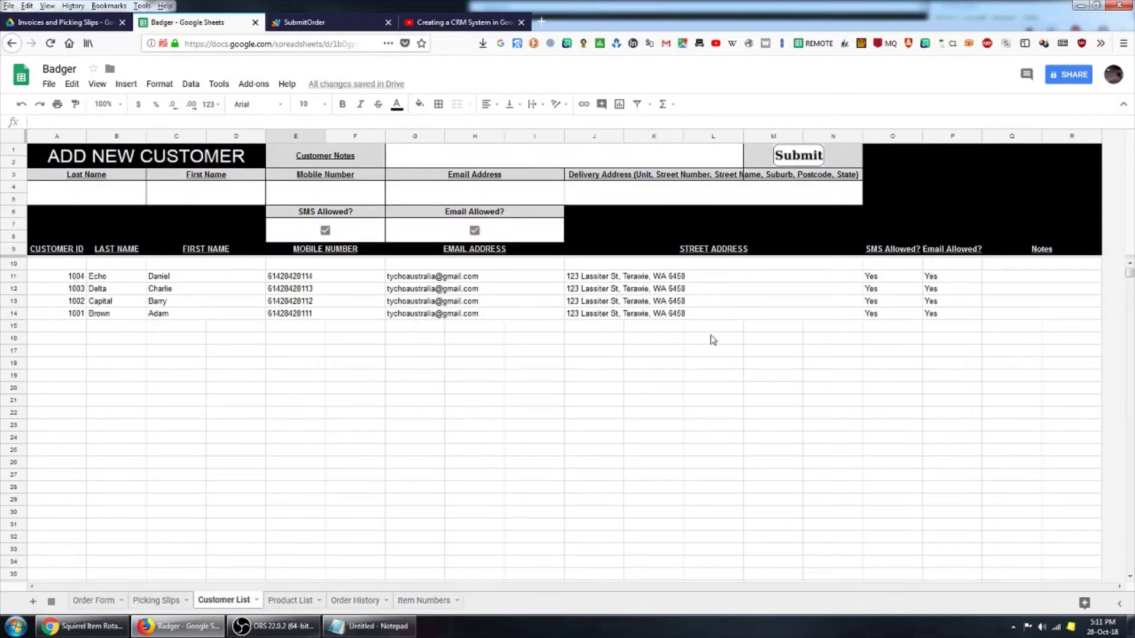
click(179, 335)
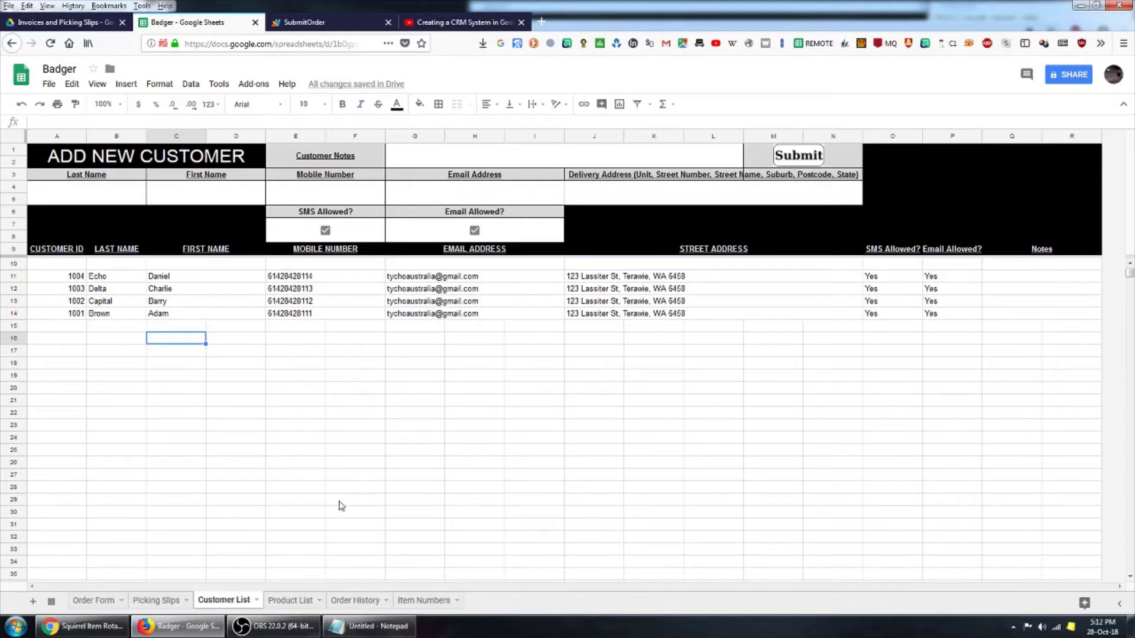
click(401, 441)
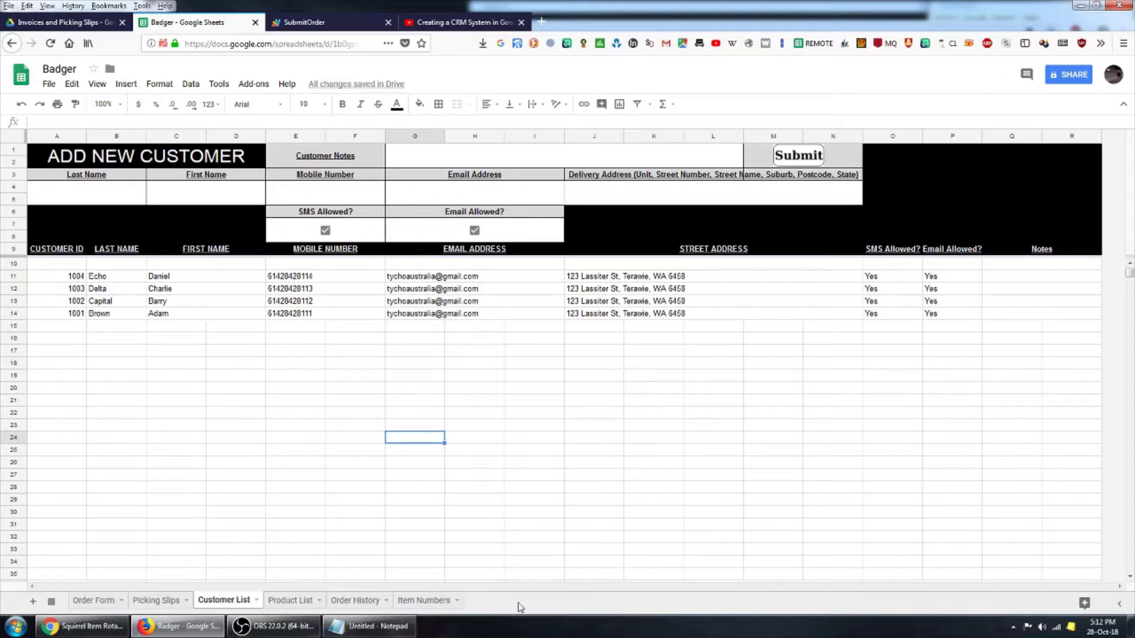
click(429, 601)
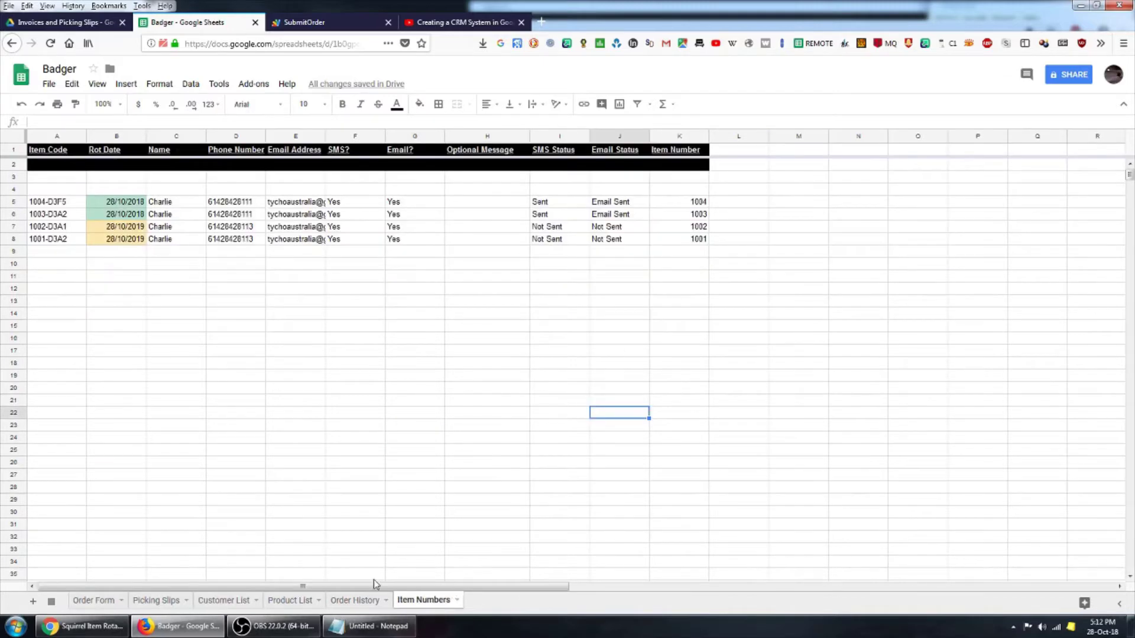
click(355, 600)
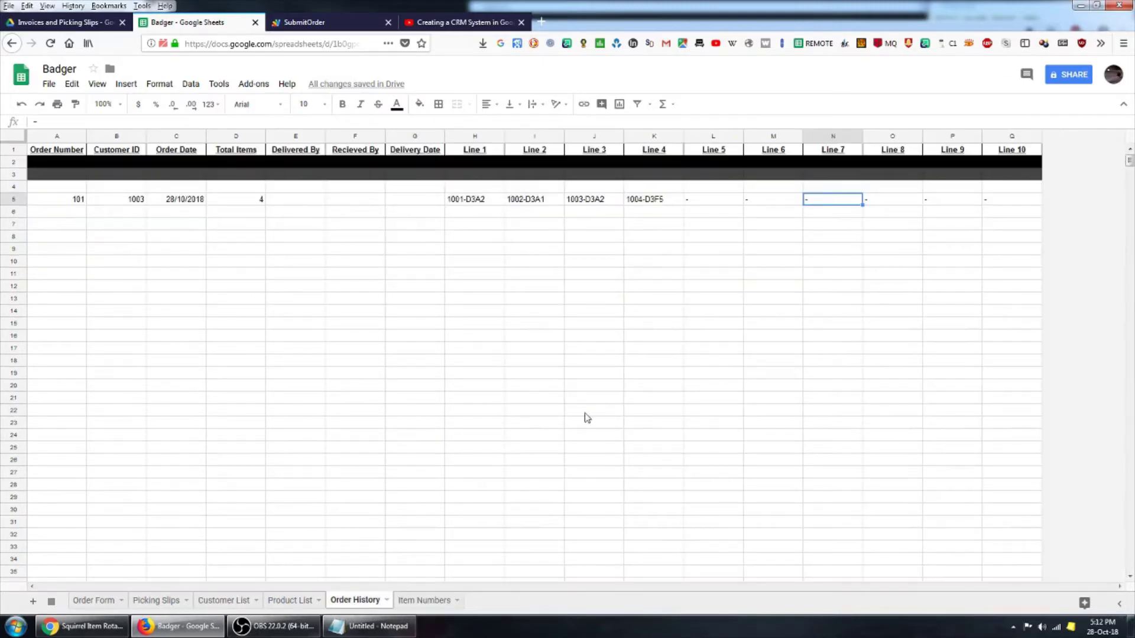
click(290, 601)
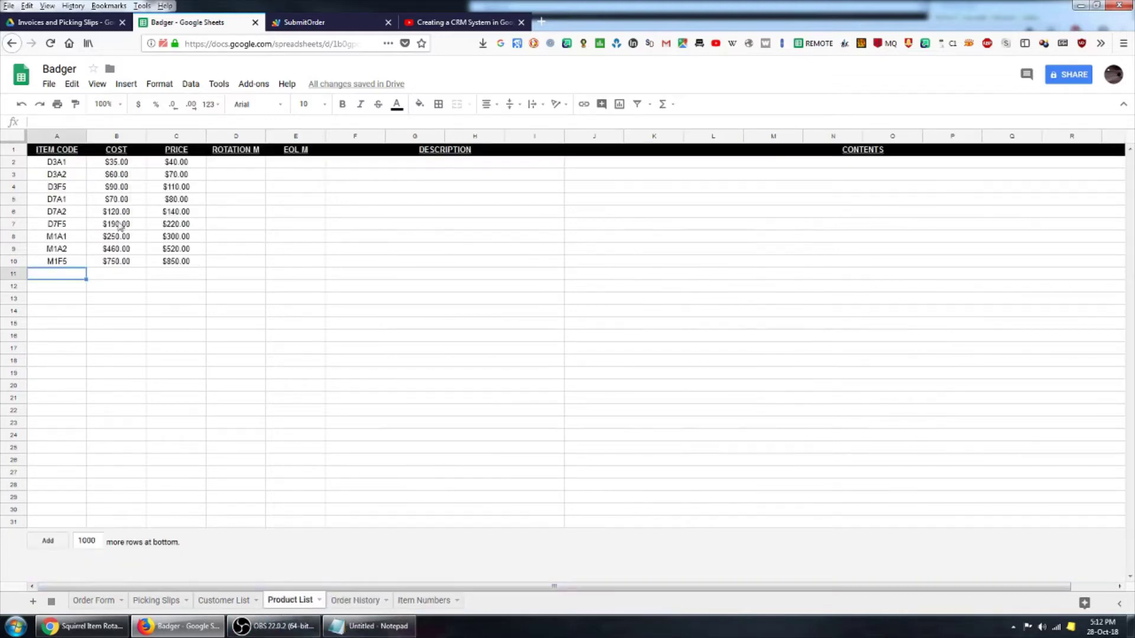
click(224, 601)
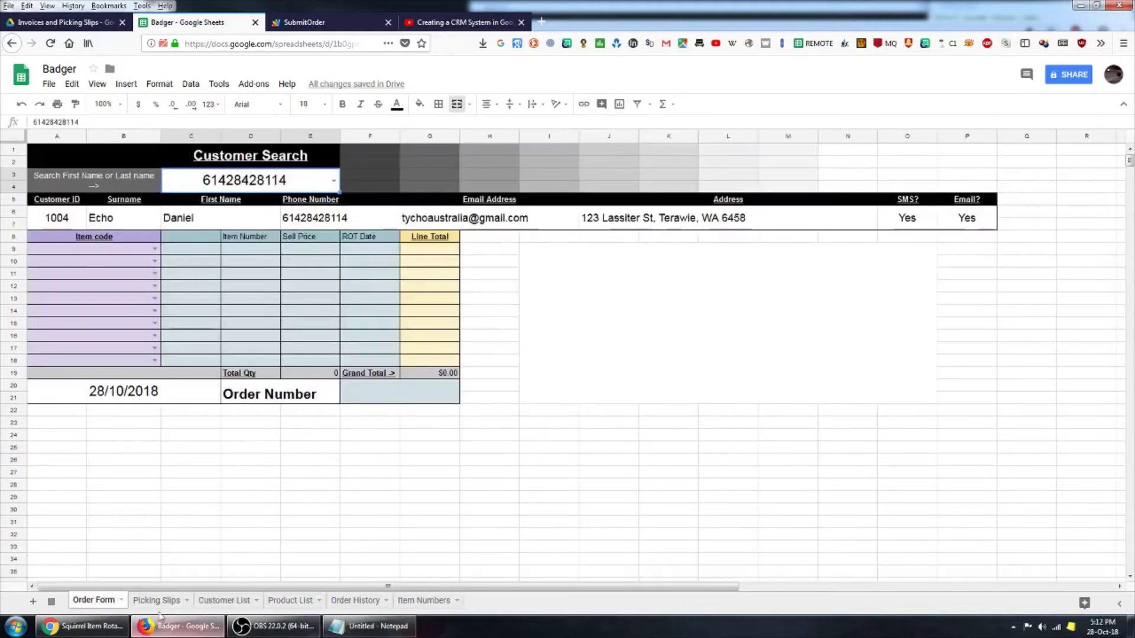
click(95, 602)
click(156, 601)
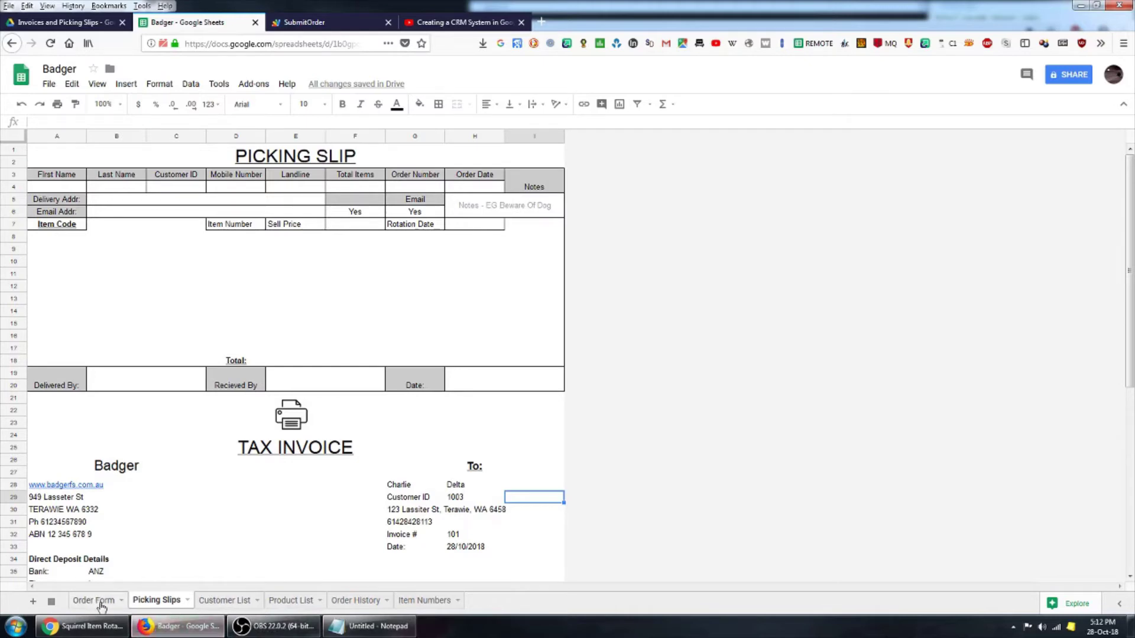
click(99, 602)
click(127, 223)
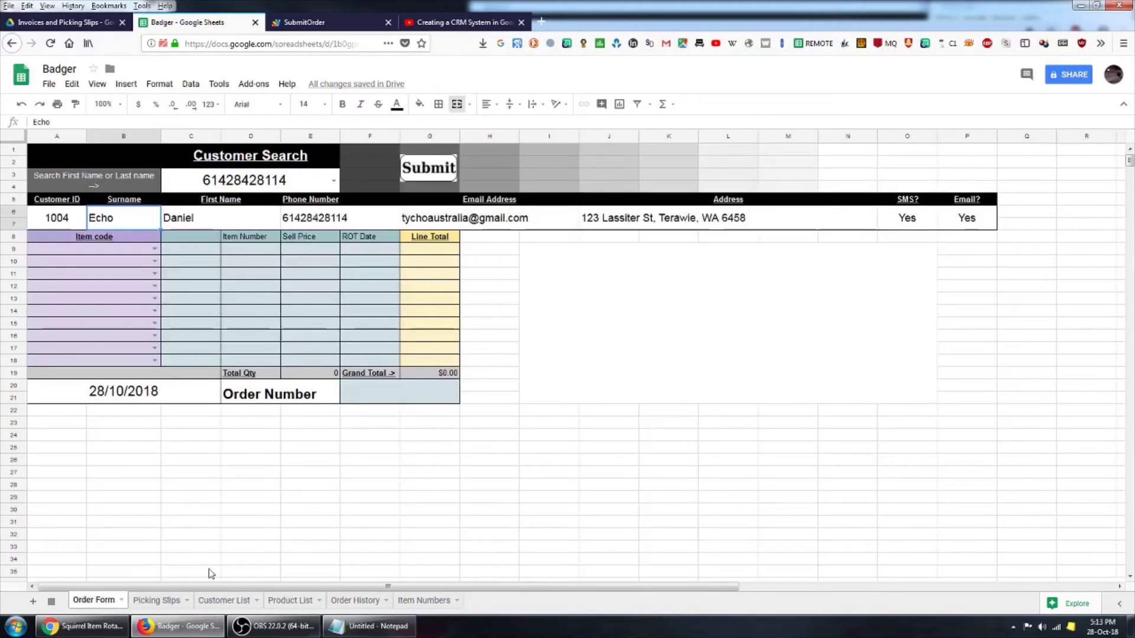
click(165, 600)
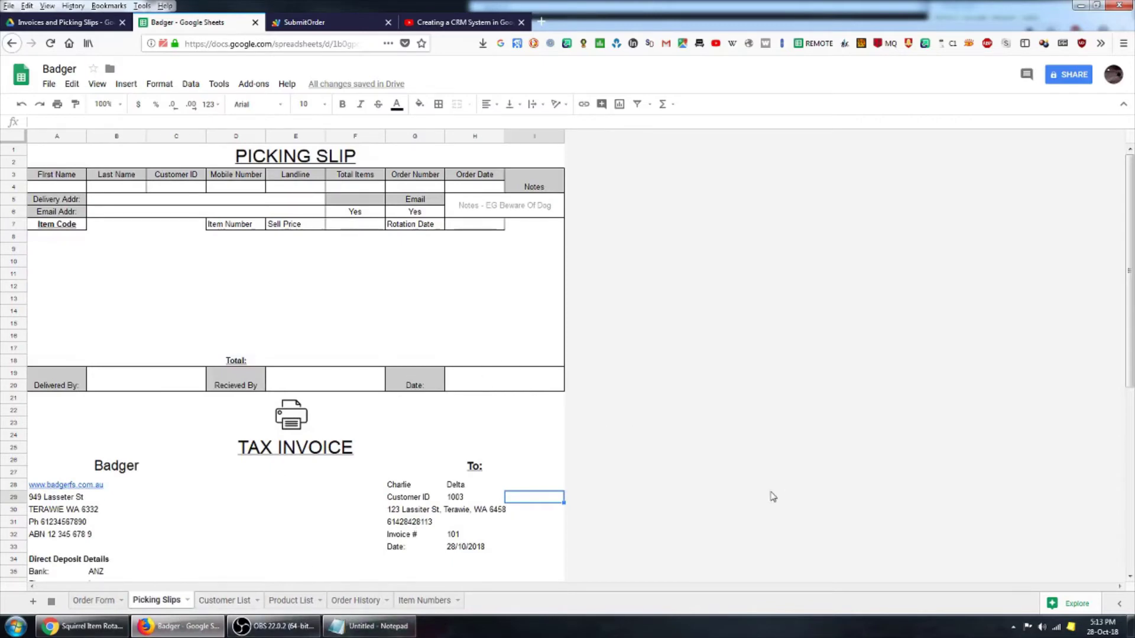
click(425, 601)
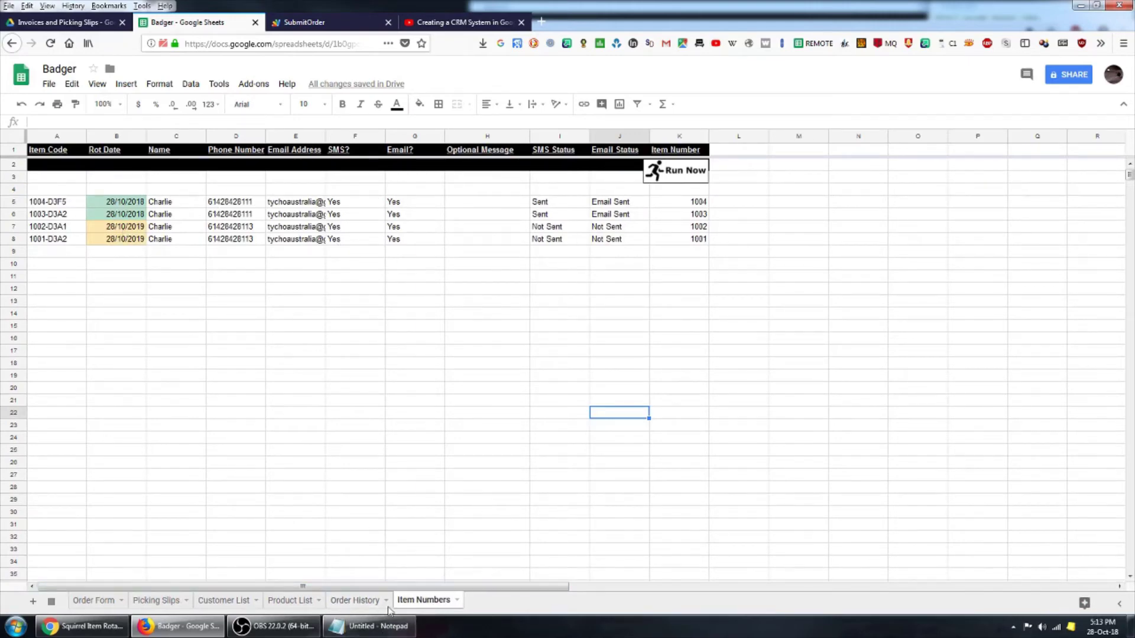
click(355, 600)
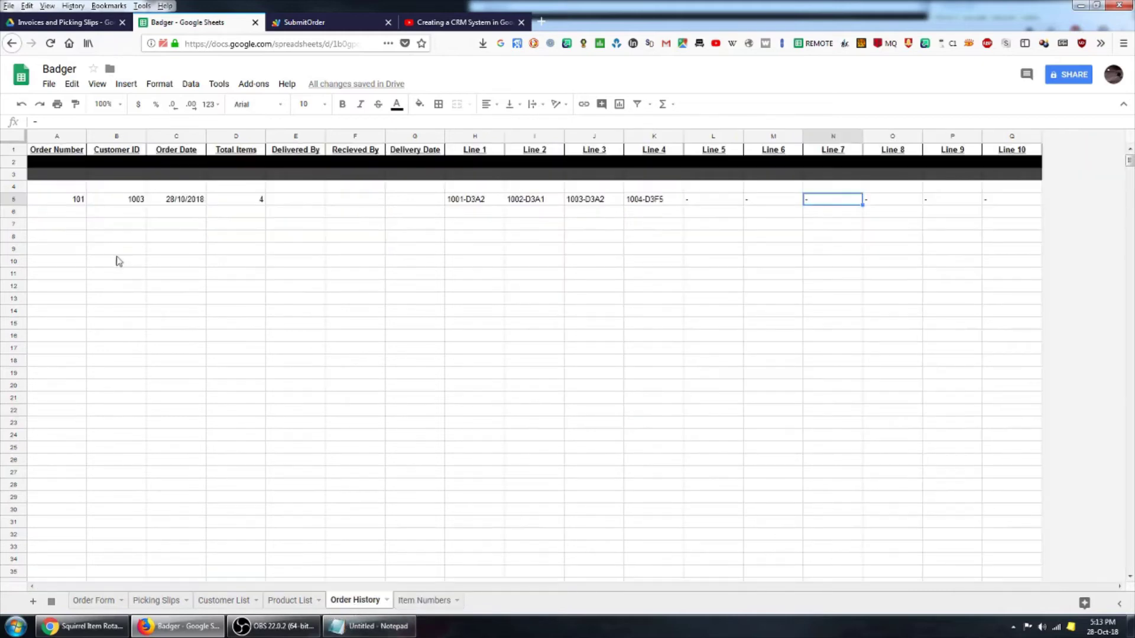
click(125, 212)
click(69, 214)
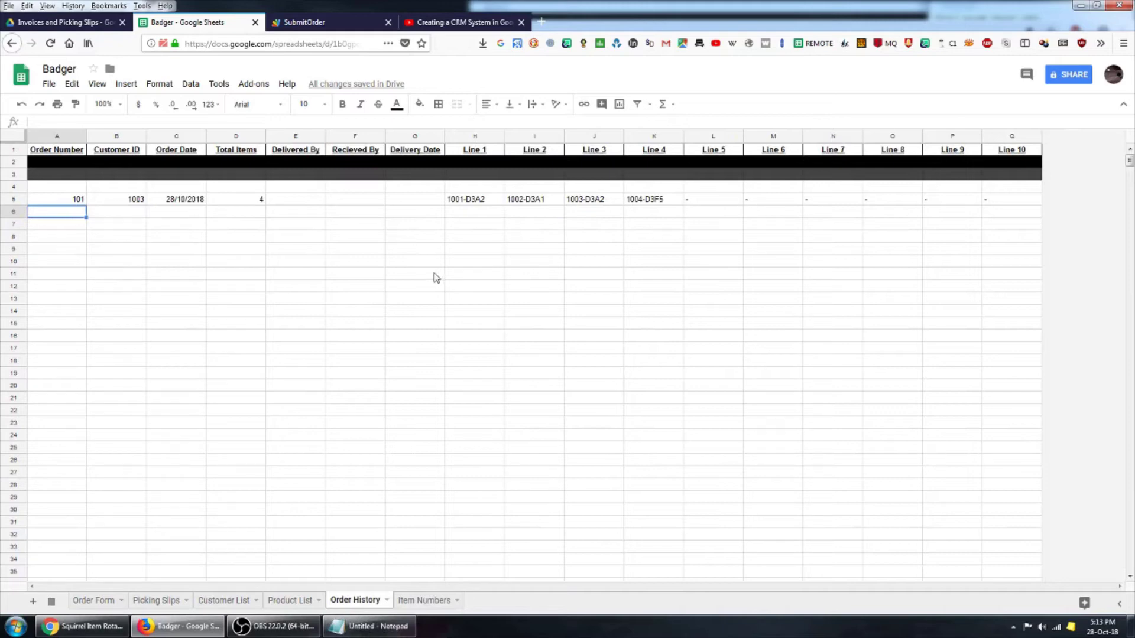
click(473, 286)
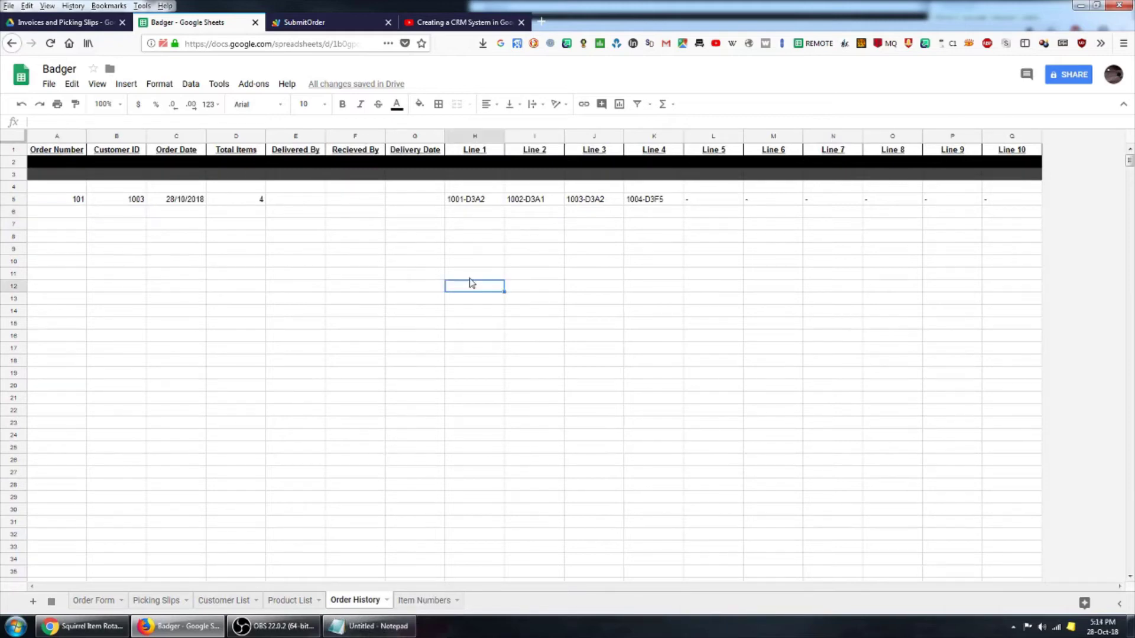
- Move through the Order Form, Picking Slips, Customer List and Product List sheets in turn
click(101, 600)
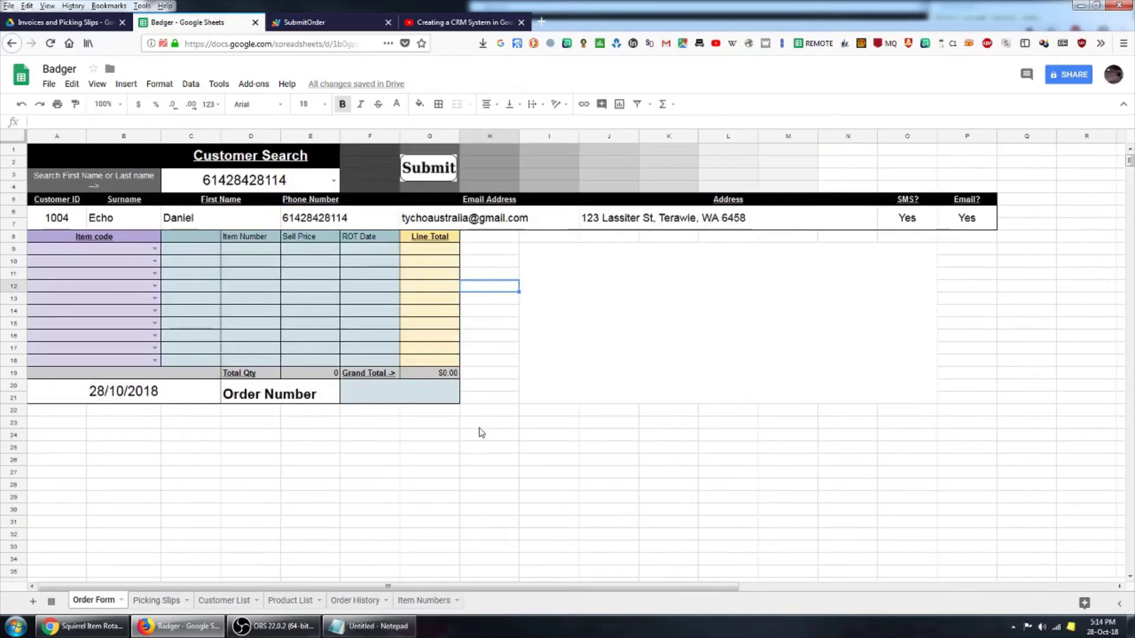
click(485, 254)
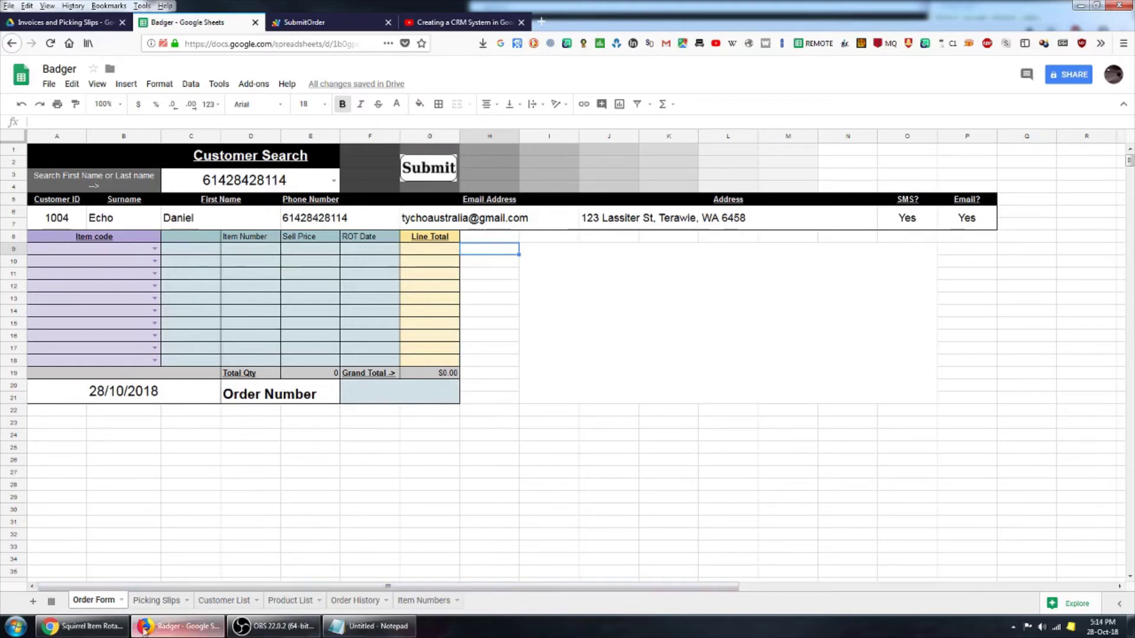
click(166, 601)
click(234, 601)
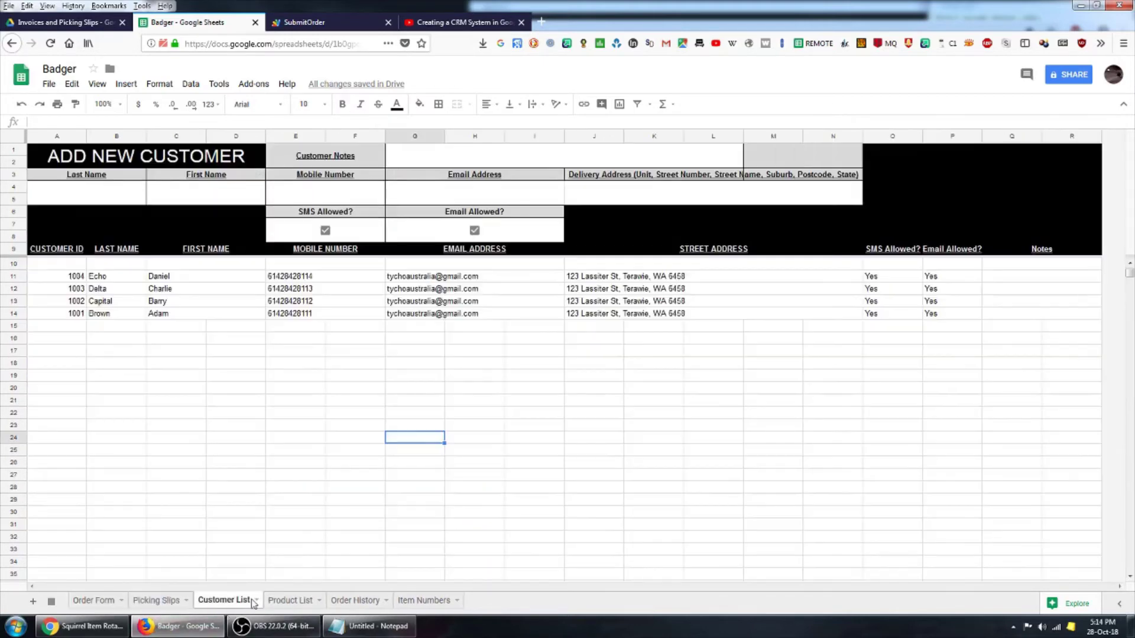
click(295, 601)
- Go via Order History to the Item Numbers sheet to view each item's SMS and email status
click(362, 600)
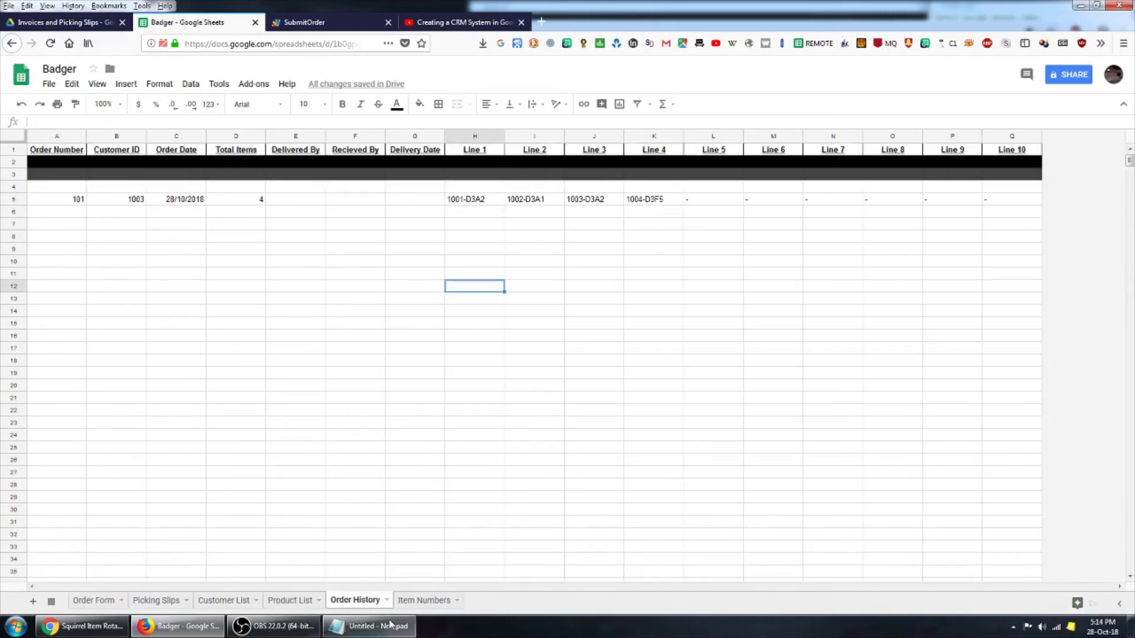
click(430, 602)
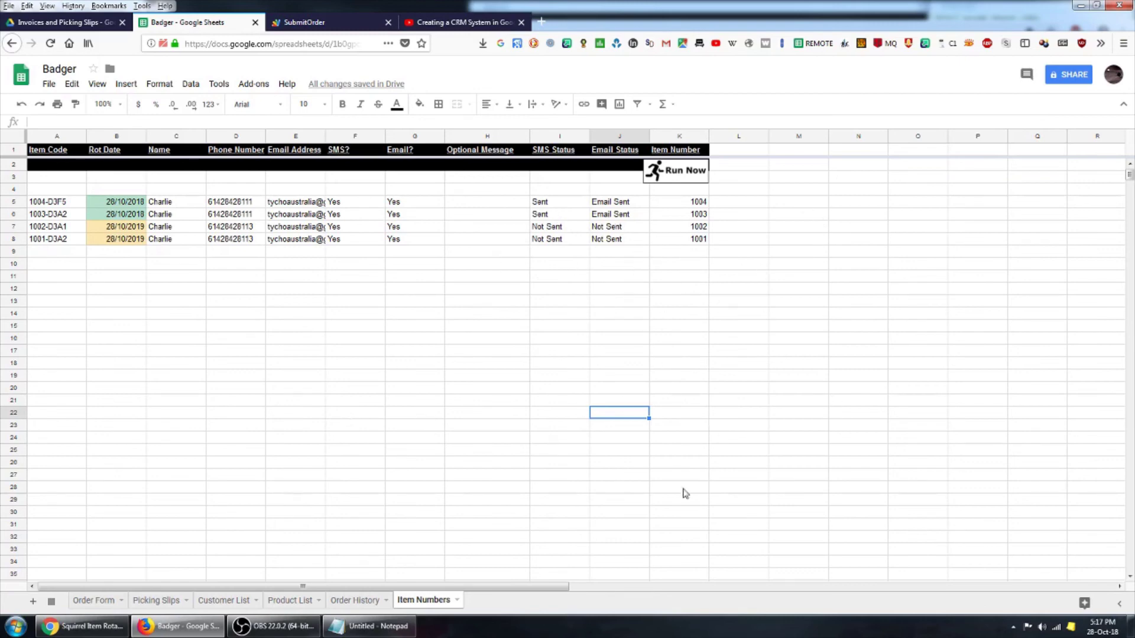
- Switch to the Order Form sheet showing customer 1004's details with no order items yet
click(96, 600)
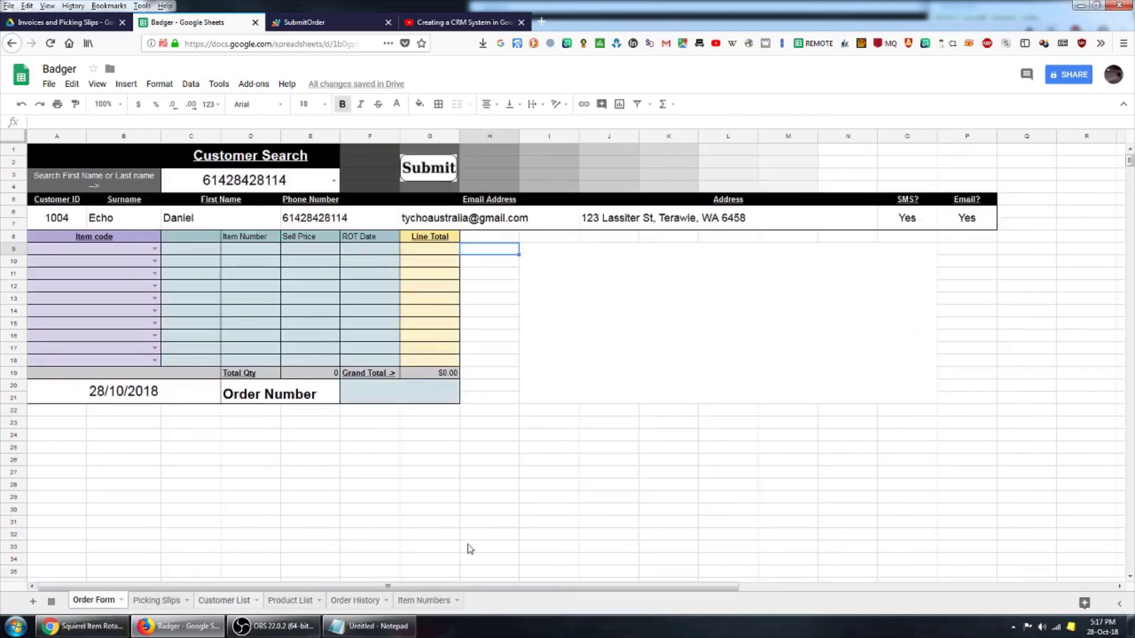
click(500, 300)
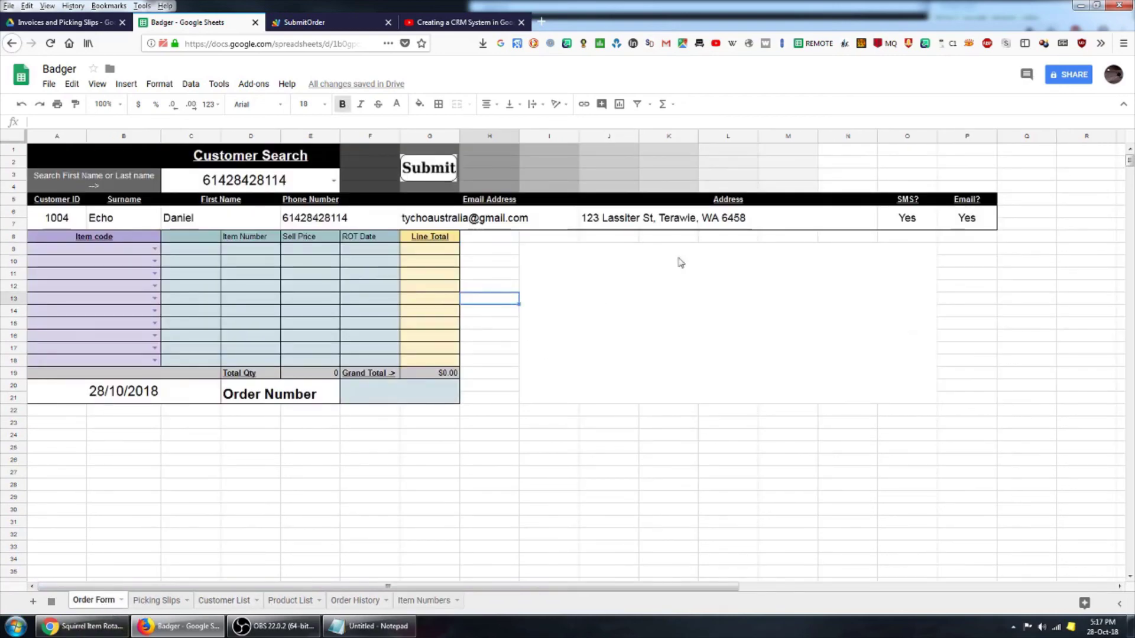